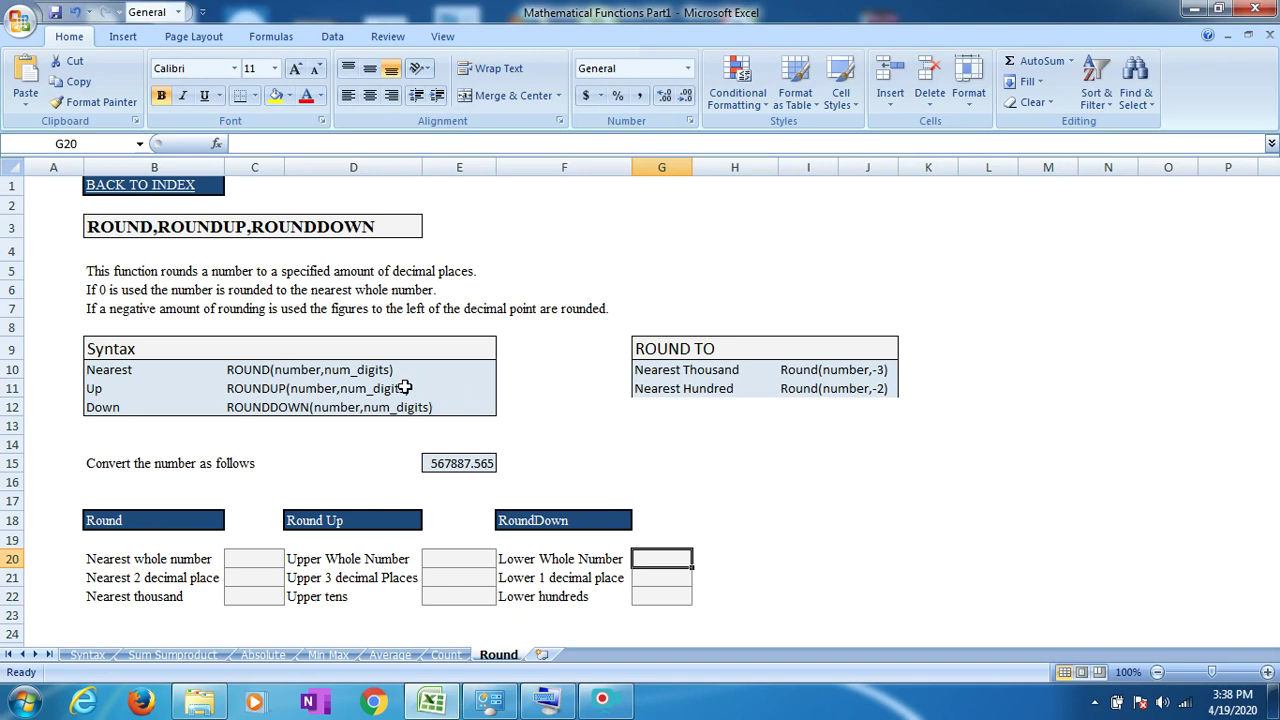
Review the number to convert and the Round Up, RoundDown and Round headings of the exercise
left_click(472, 468)
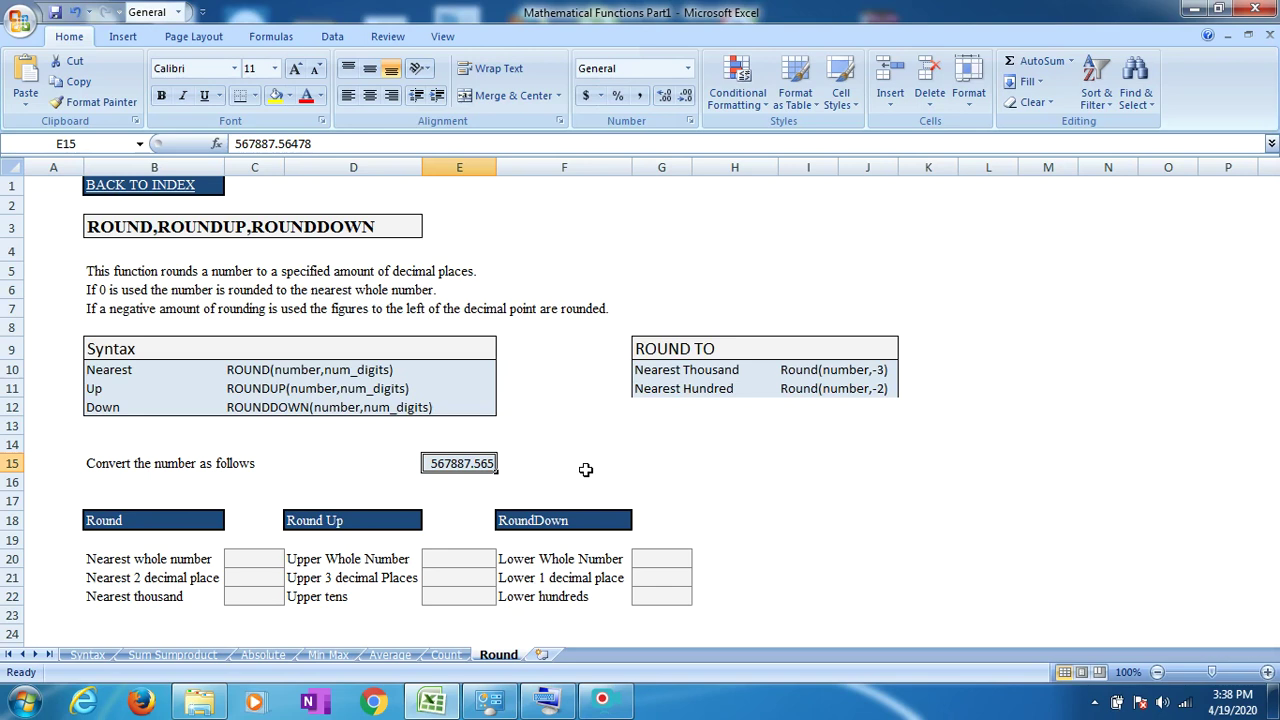
left_click(340, 522)
left_click(563, 522)
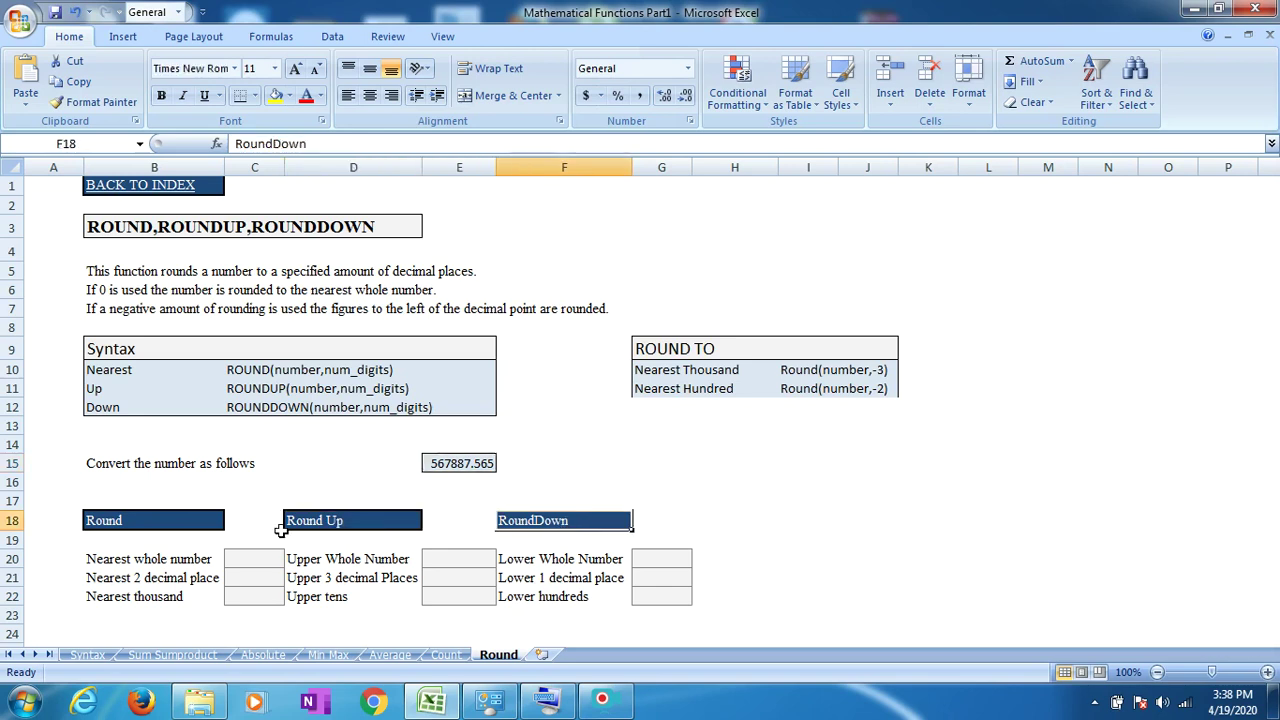
left_click(153, 522)
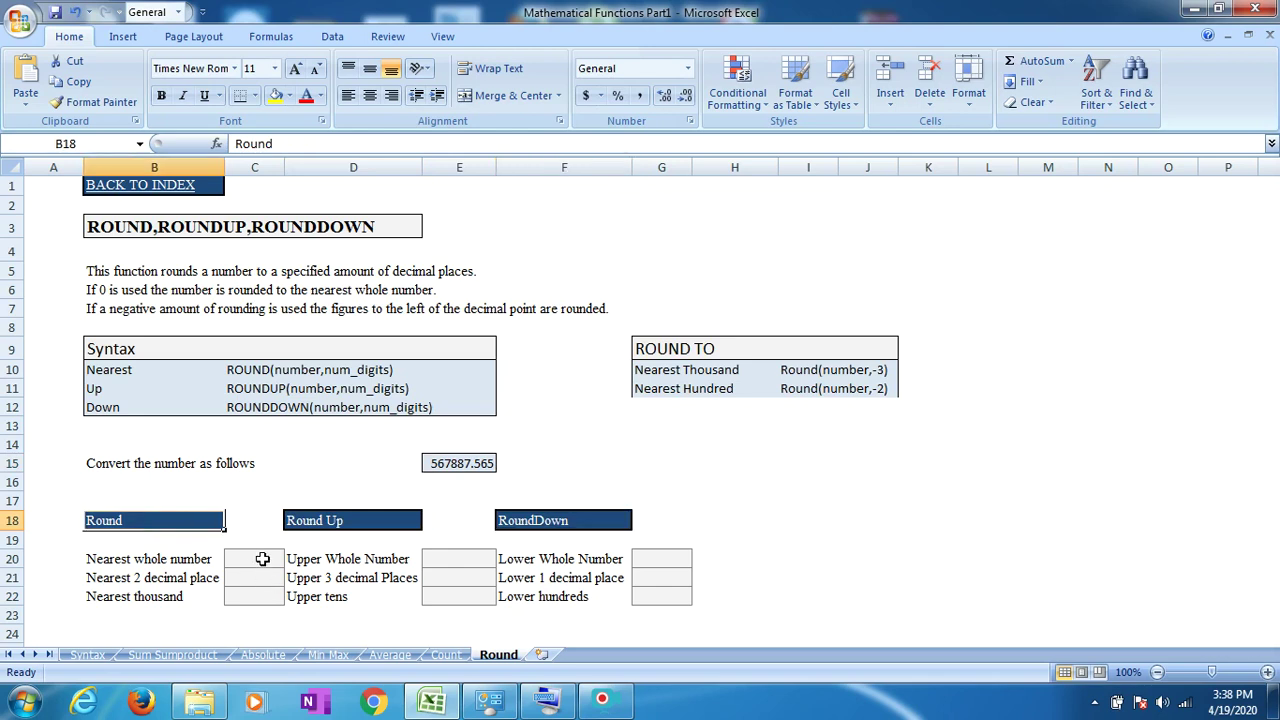
Open the On-Screen Keyboard and bring the number to convert and the rounding exercise rows into view above it
left_click(547, 703)
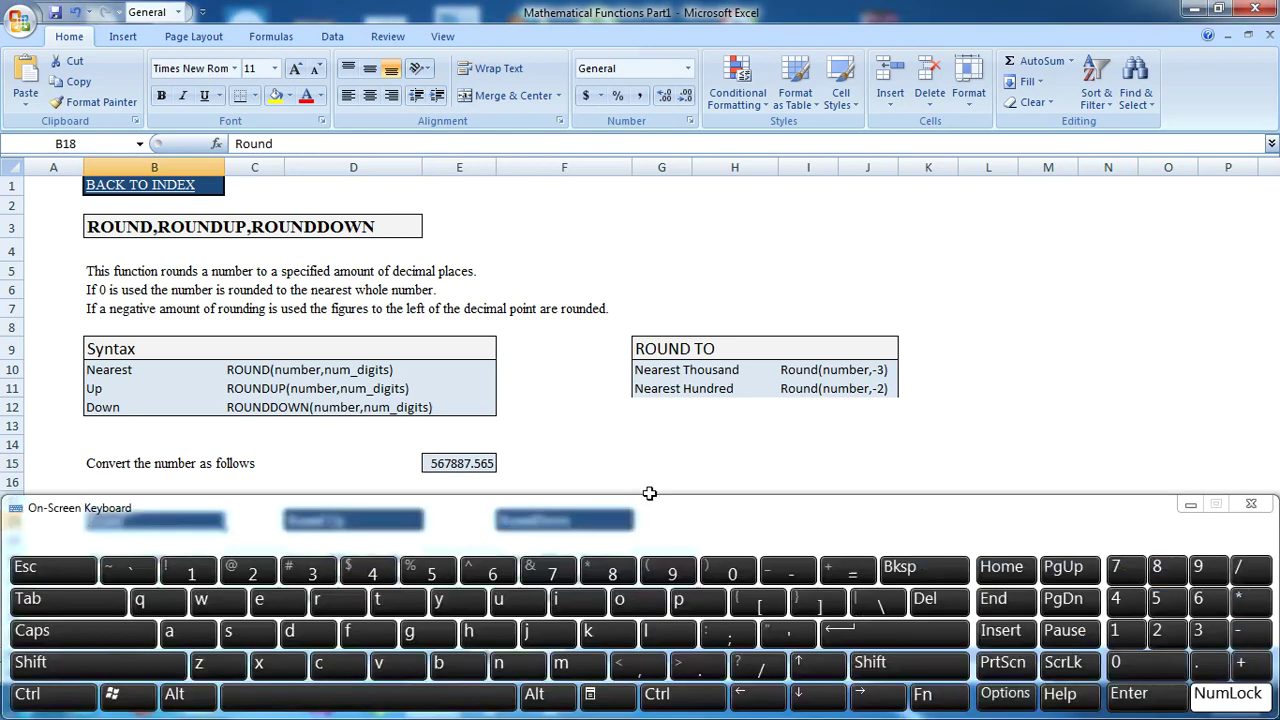
left_click(748, 432)
left_click(845, 444)
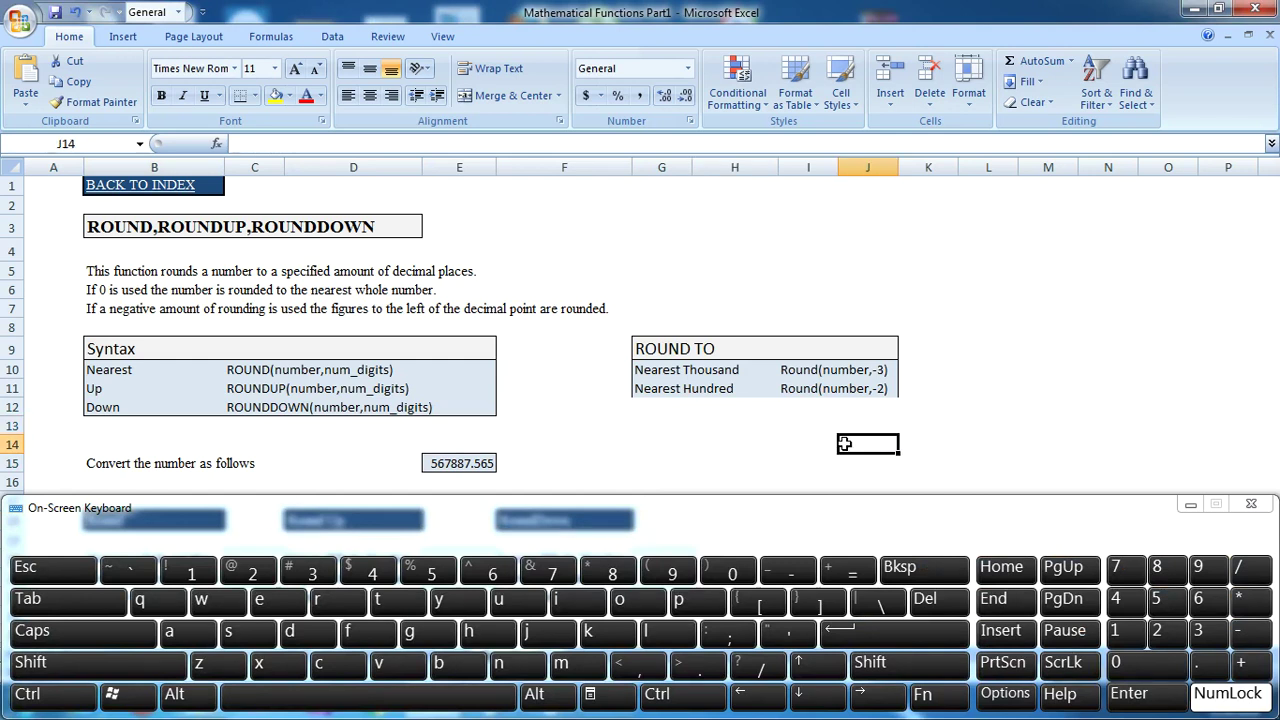
key("Down")
key("Down")
key("Down")
key("Down")
key("Down")
key("Down")
key("Down")
key("Down")
key("Down")
key("Down")
key("Down")
key("Down")
key("Down")
key("Down")
key("Down")
key("Down")
key("Down")
key("Down")
key("Down")
key("Down")
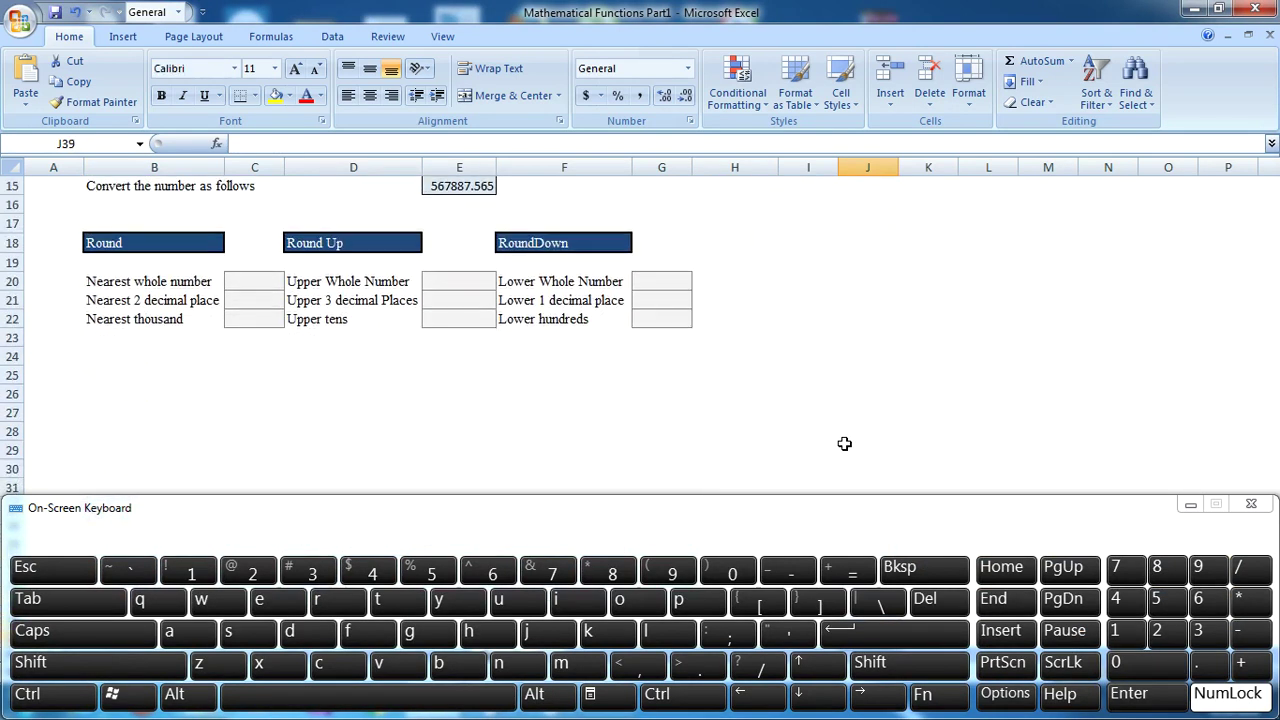
key("Up")
key("Up")
key("Up")
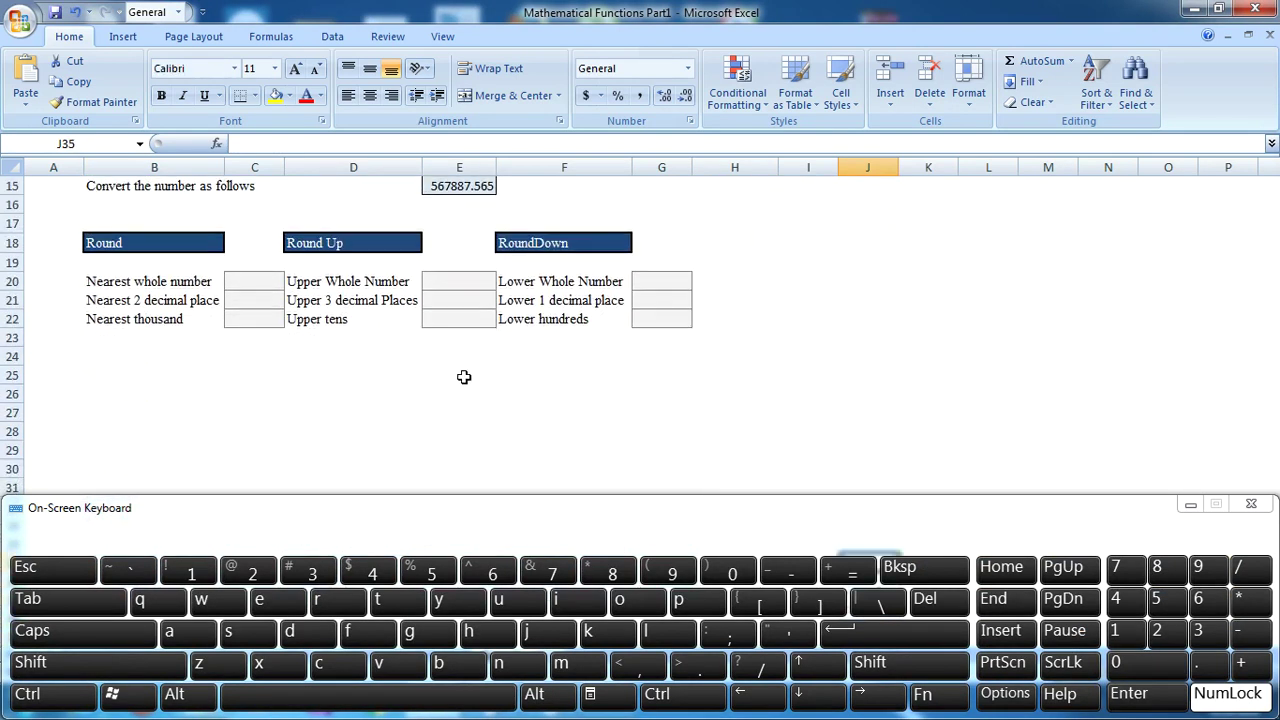
left_click(563, 188)
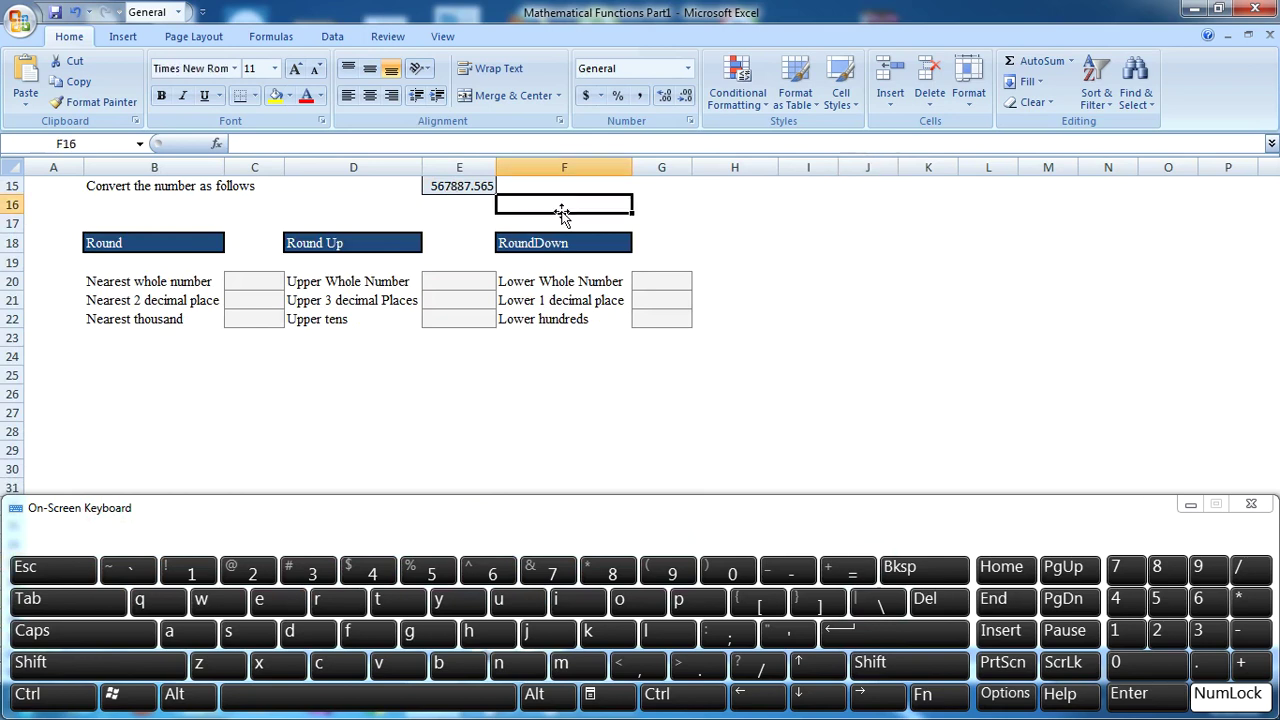
scroll(563, 212, "up", 1)
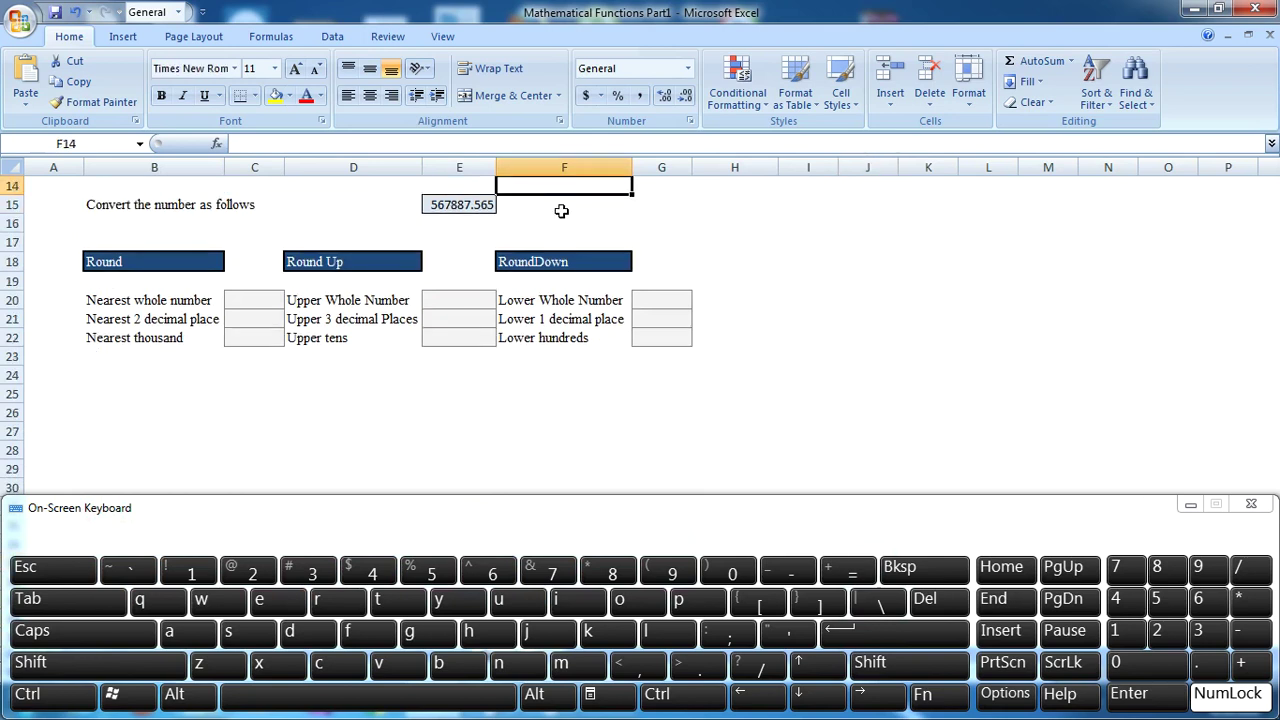
Enter the formula +ROUND(E15,0) in cell C20 to round the number to the nearest whole number
left_click(455, 204)
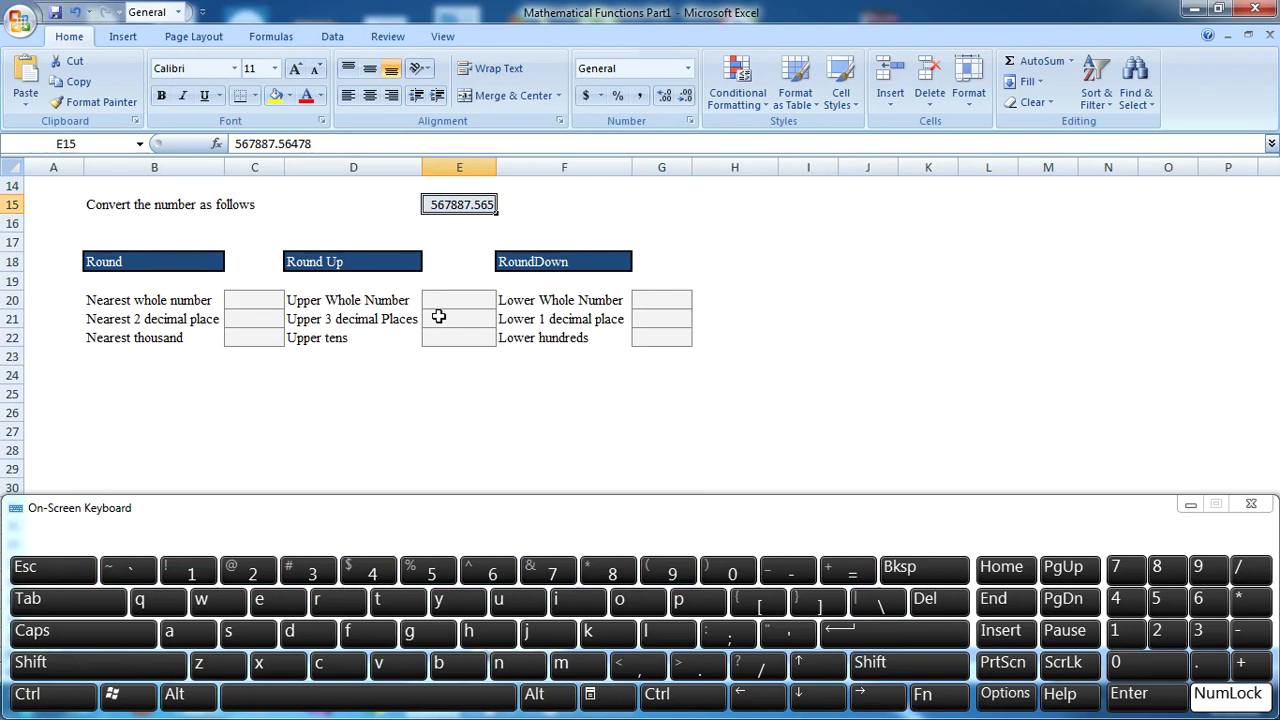
left_click(235, 300)
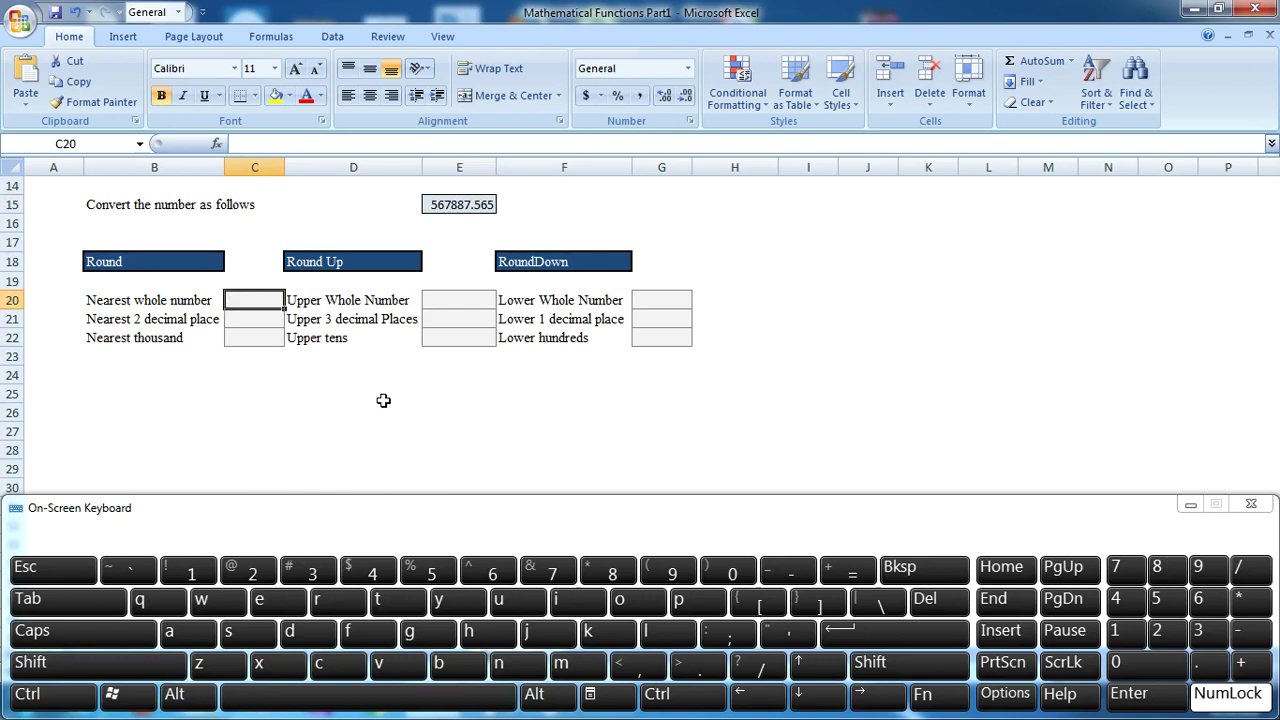
left_click(1260, 670)
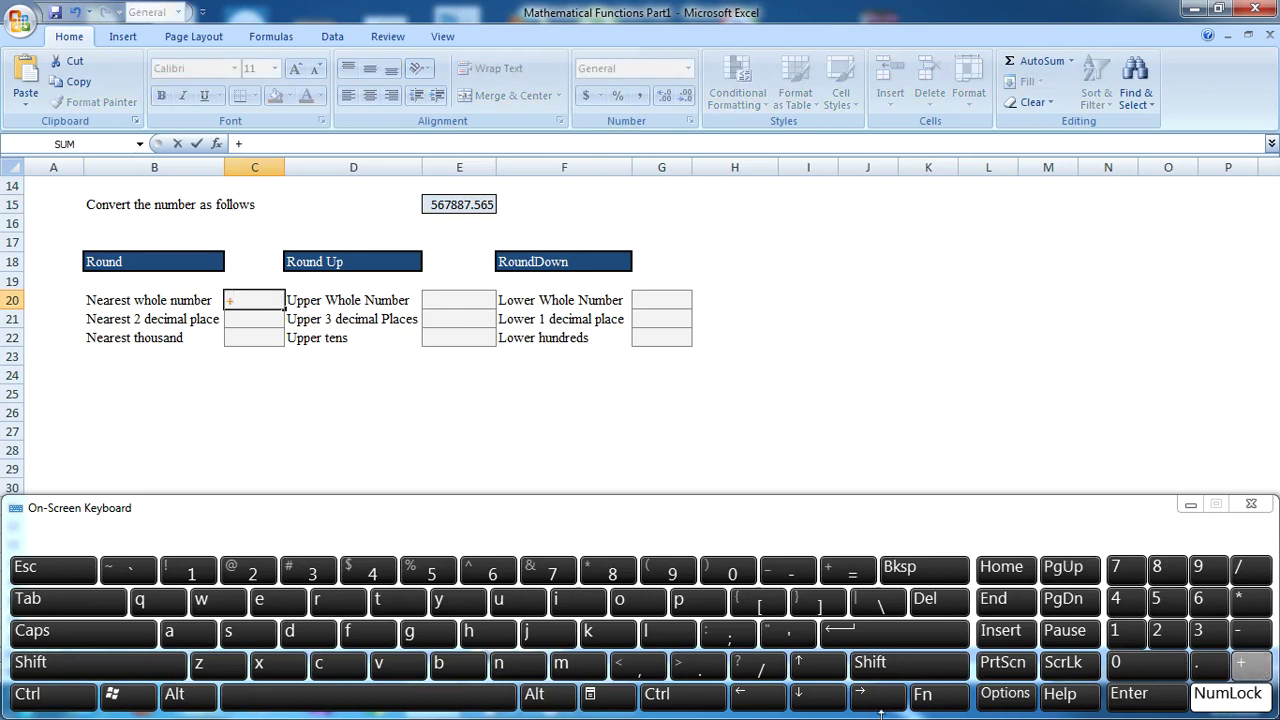
left_click(340, 600)
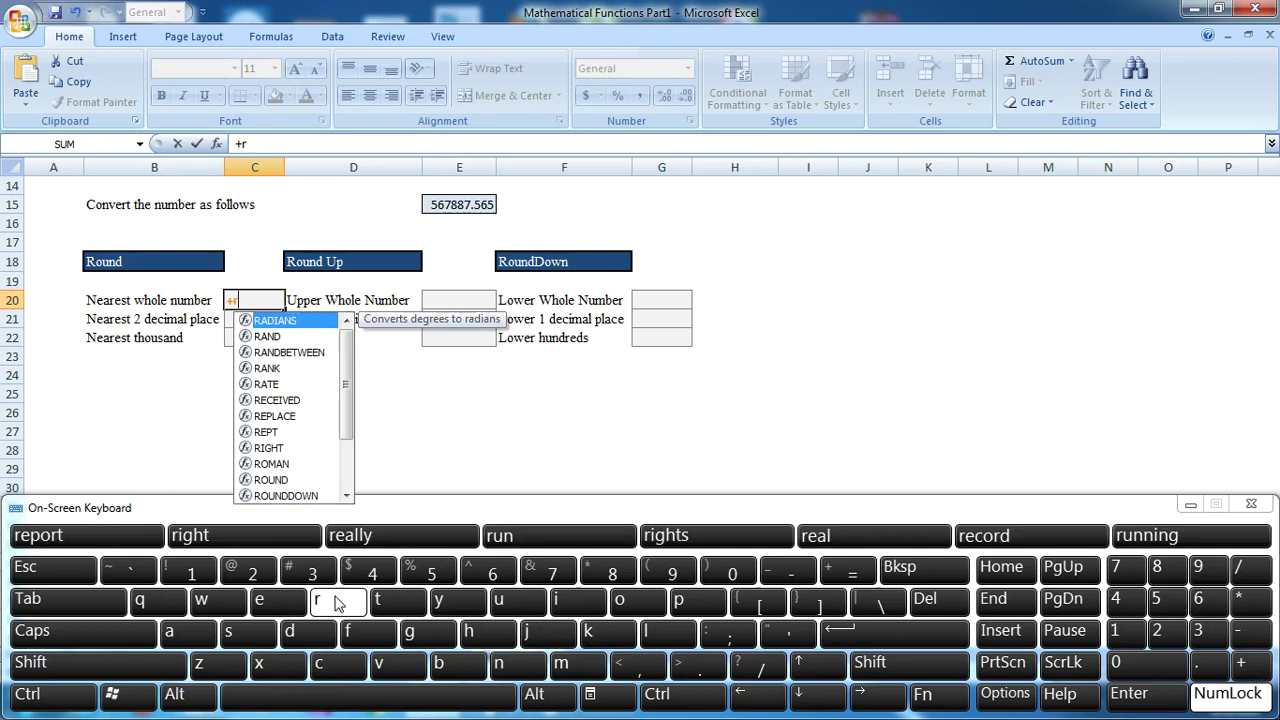
left_click(635, 610)
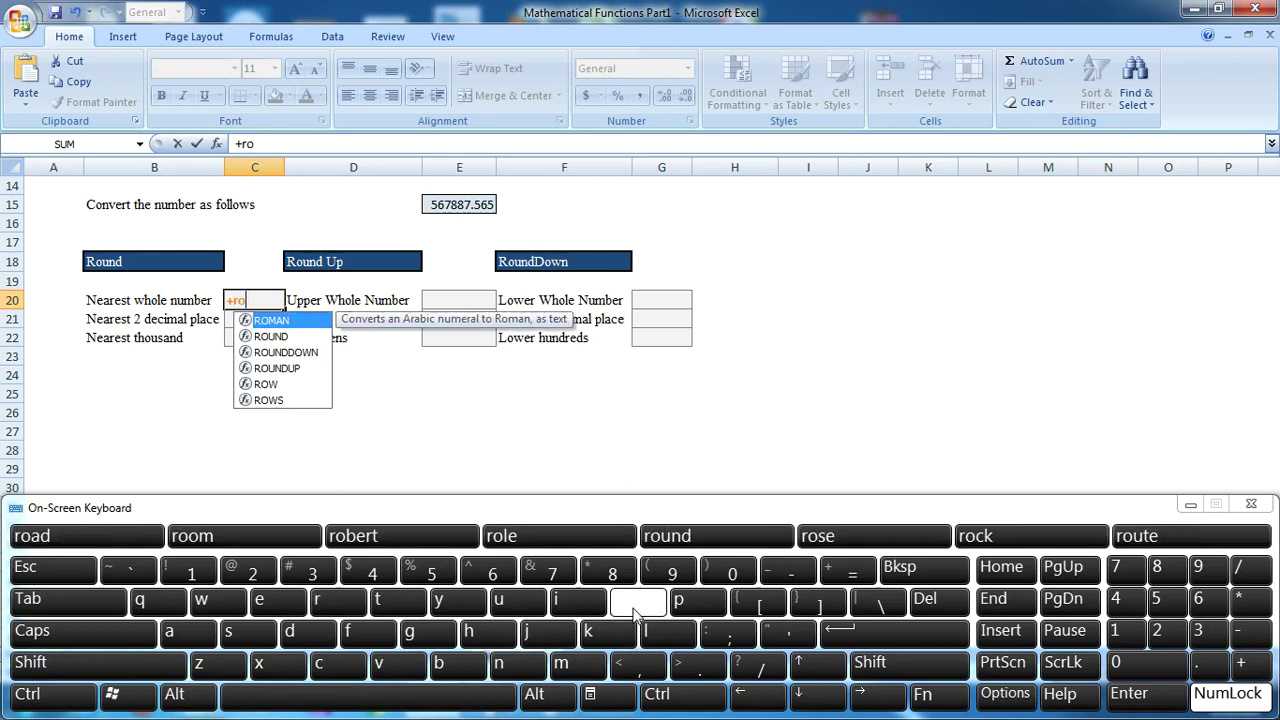
left_click(518, 602)
left_click(508, 674)
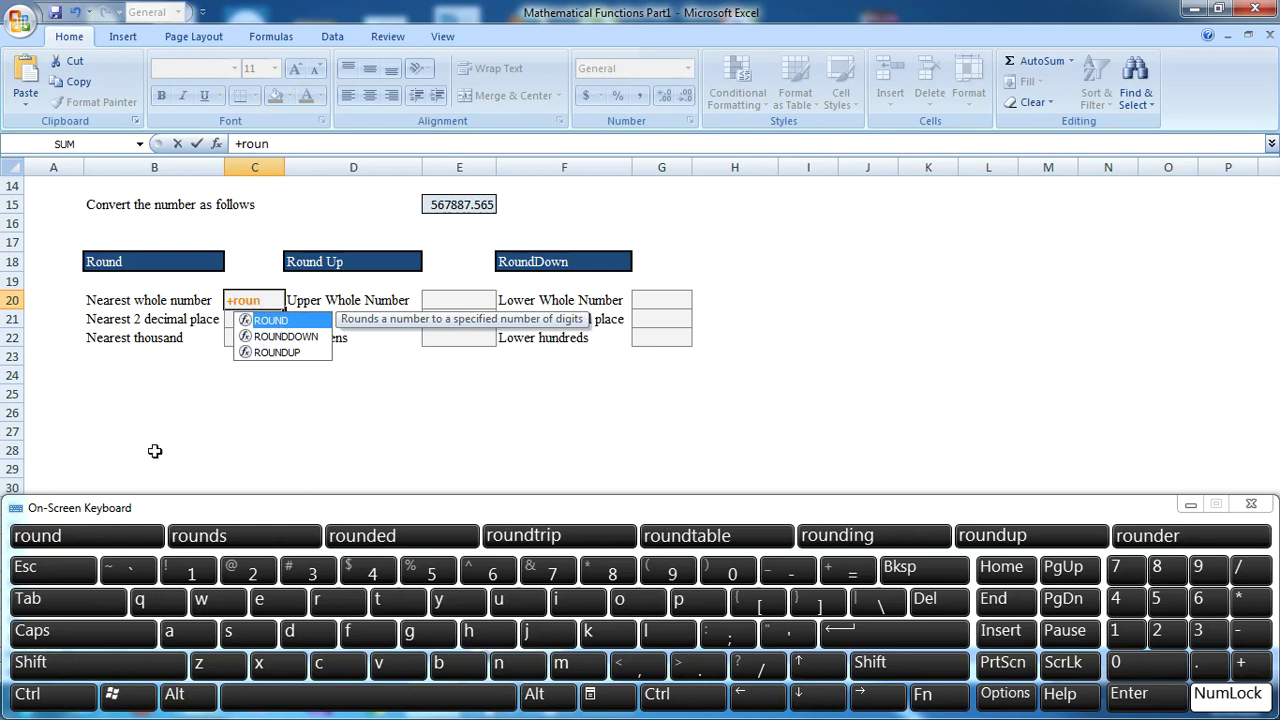
left_click(67, 600)
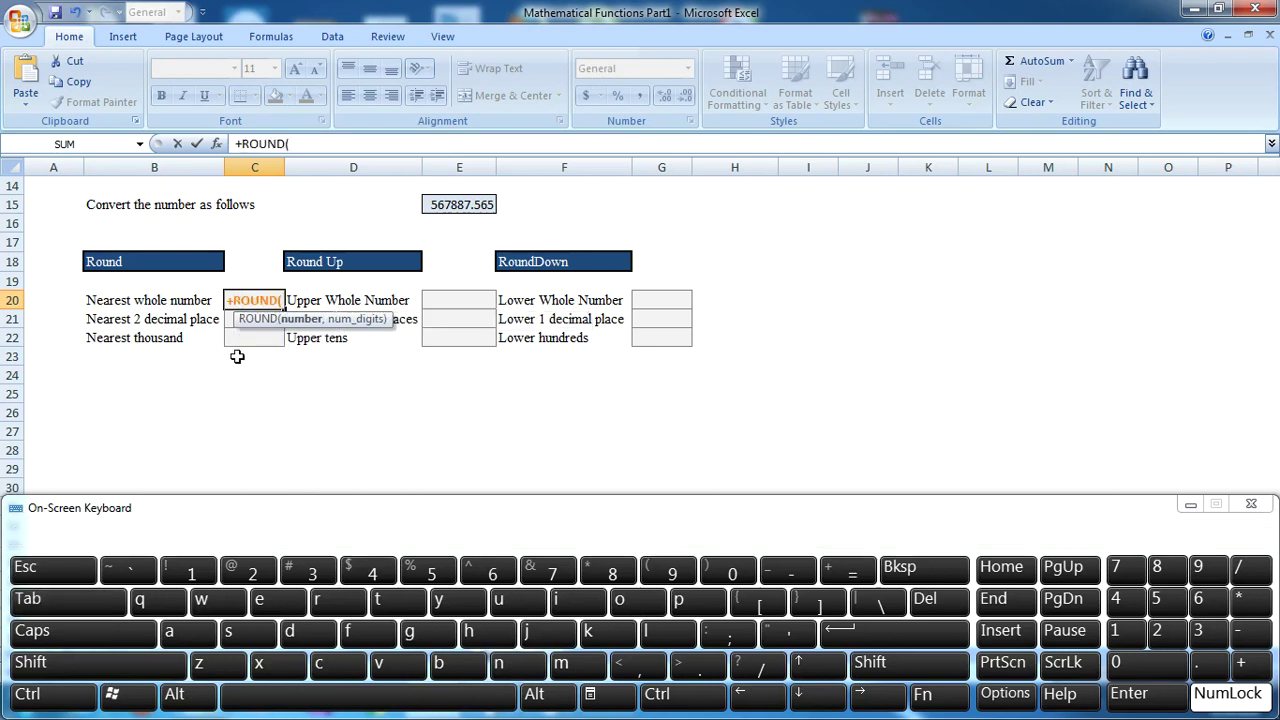
left_click(480, 205)
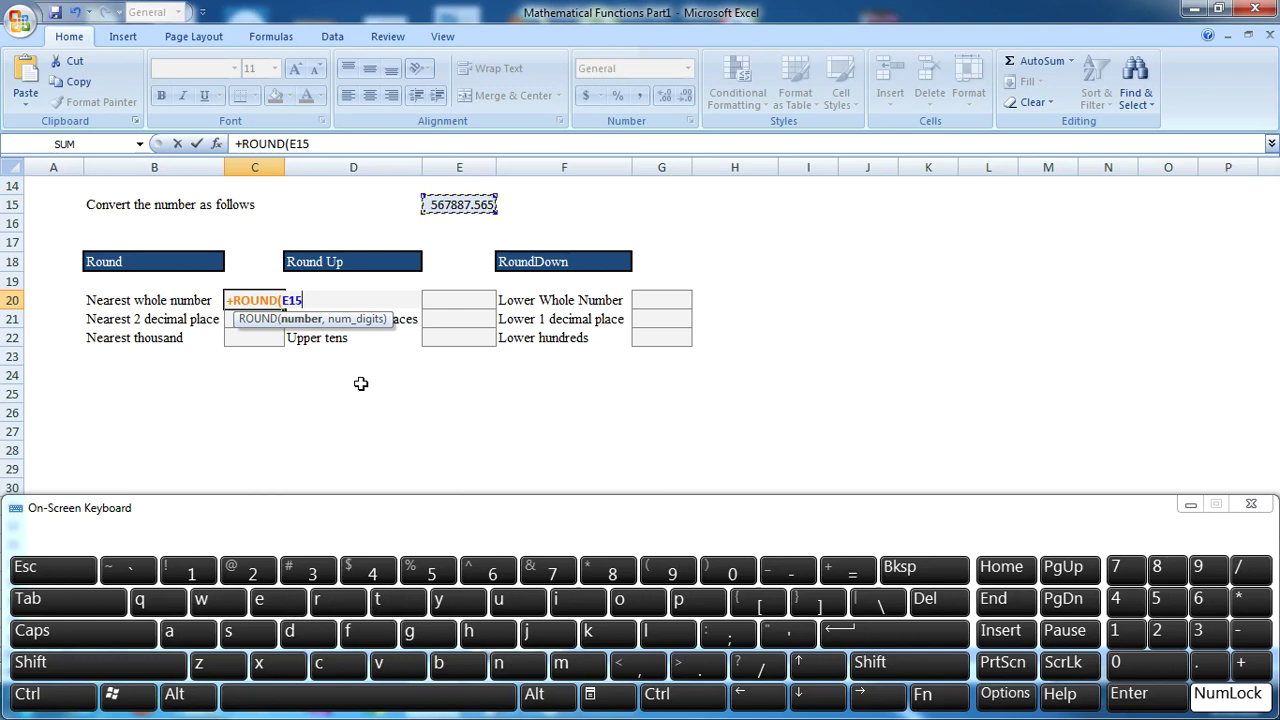
left_click(648, 678)
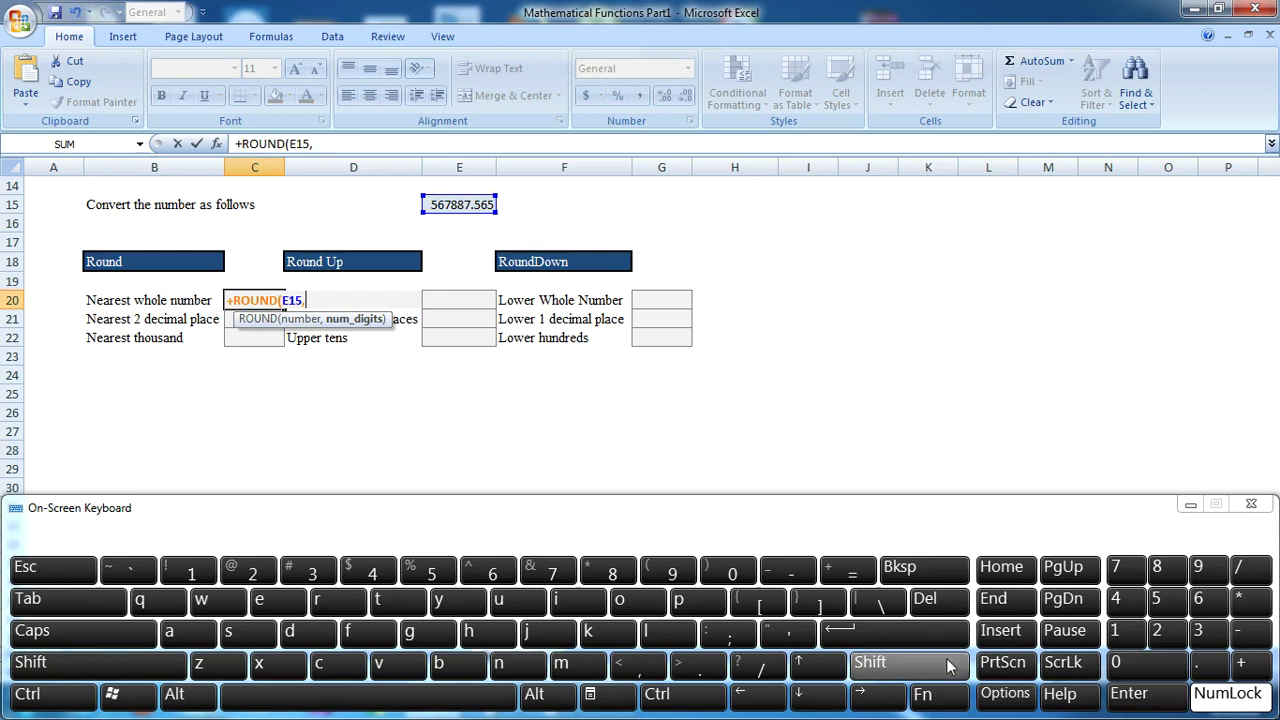
left_click(1145, 665)
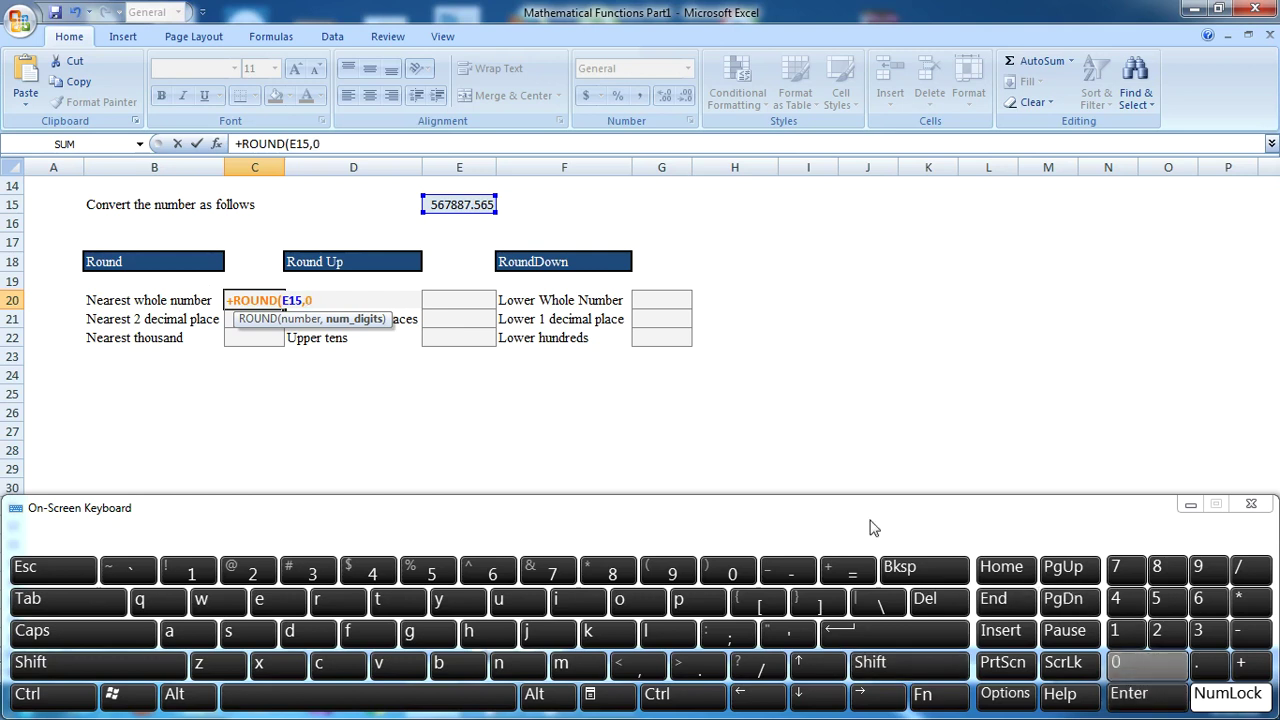
left_click(896, 630)
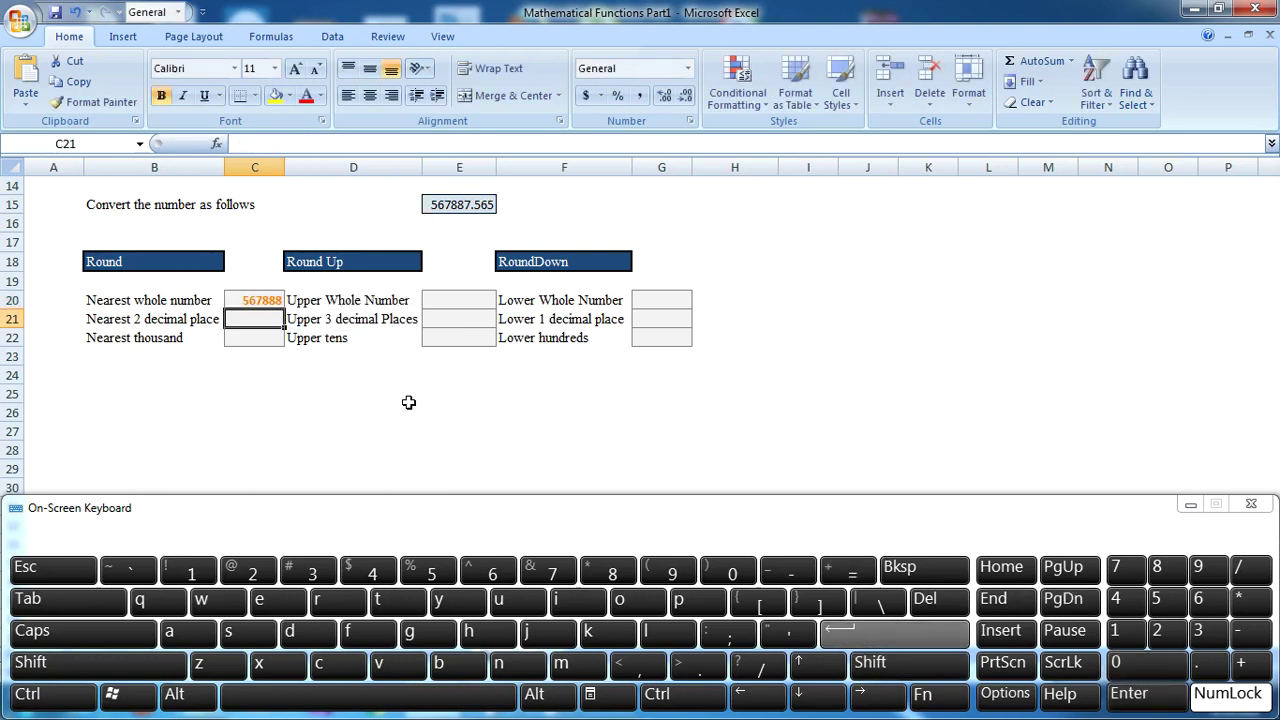
Check the nearest whole number formula in cell C20
left_click(246, 300)
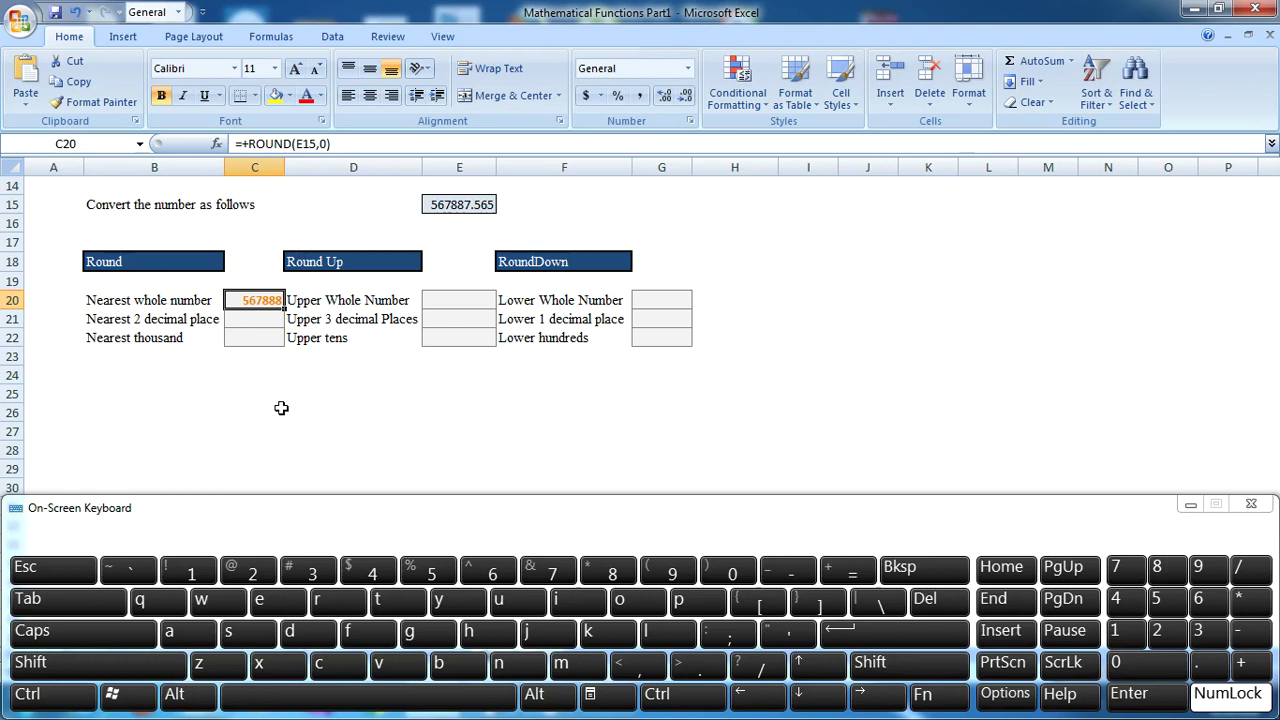
left_click(247, 323)
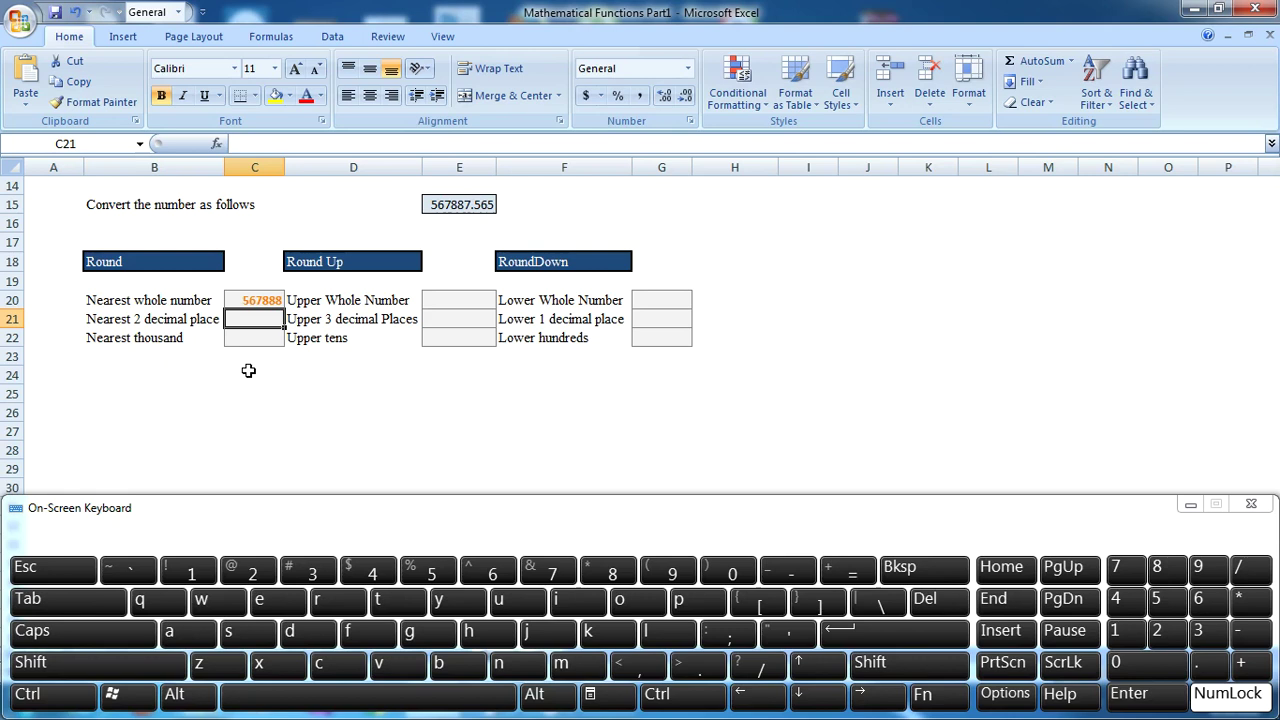
left_click(254, 300)
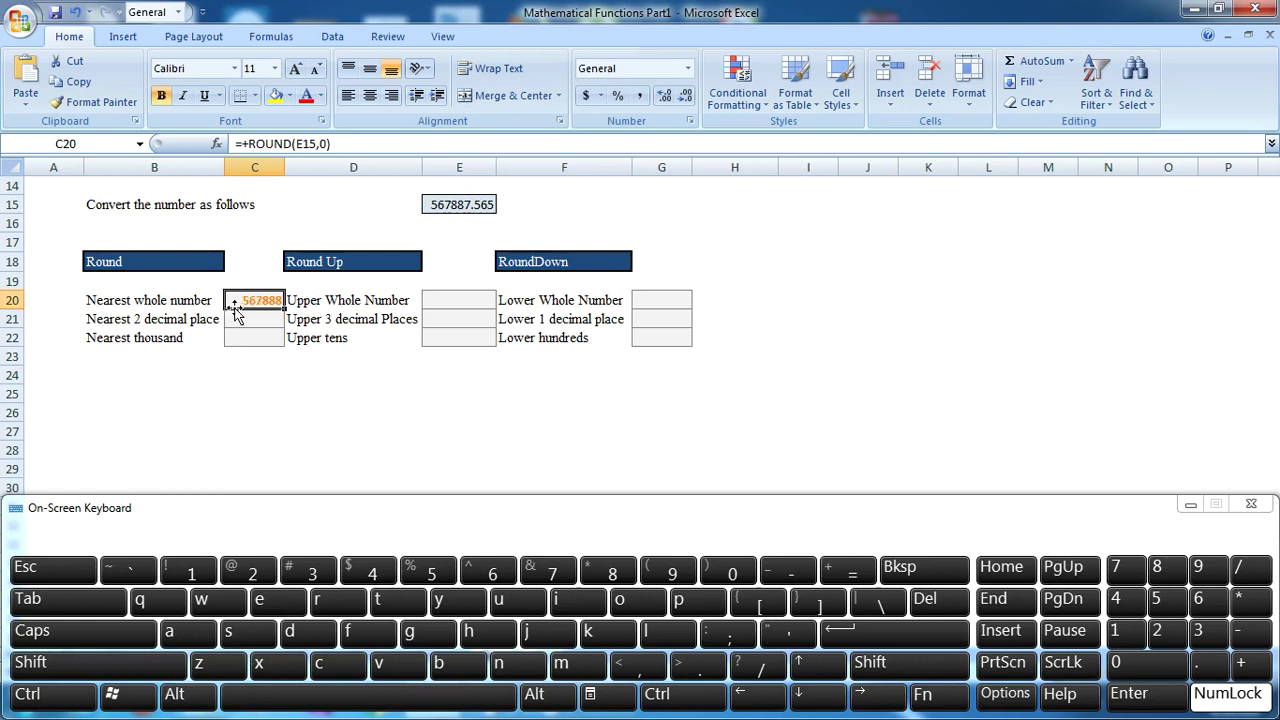
Enter the formula +ROUND(E15,2) in cell C21 to round the number to the nearest 2 decimal places
left_click(242, 323)
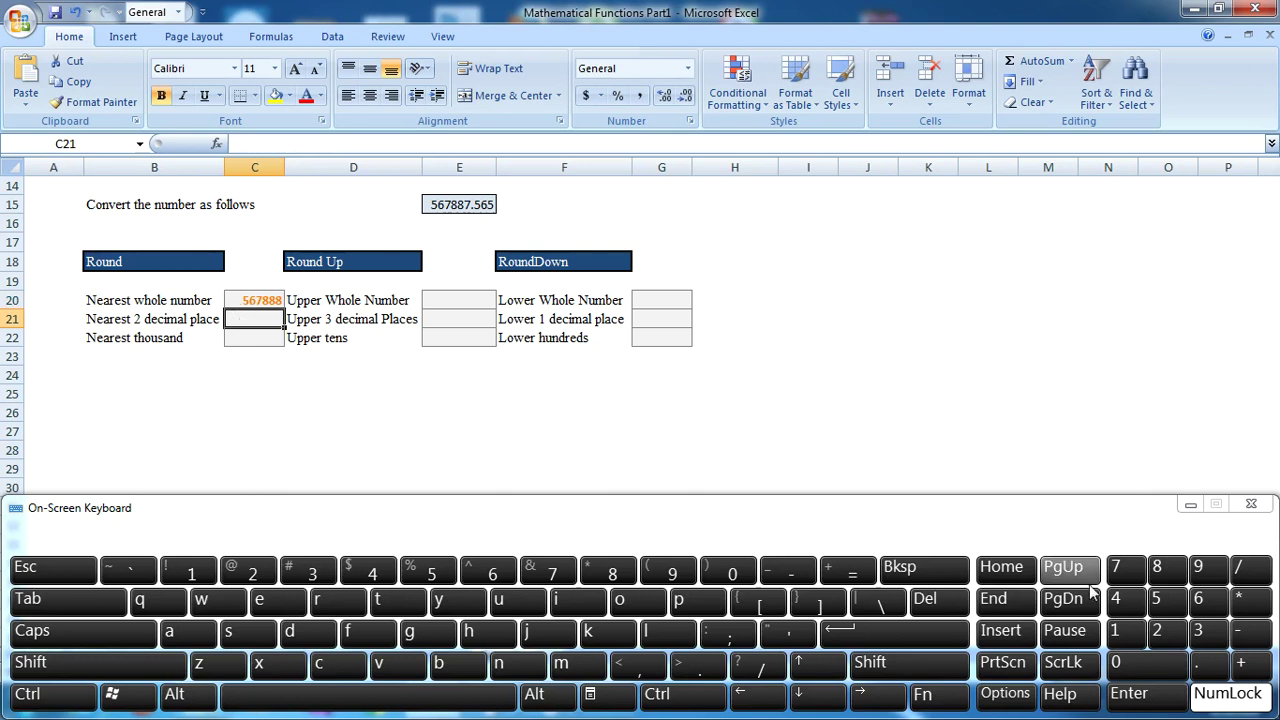
left_click(1245, 668)
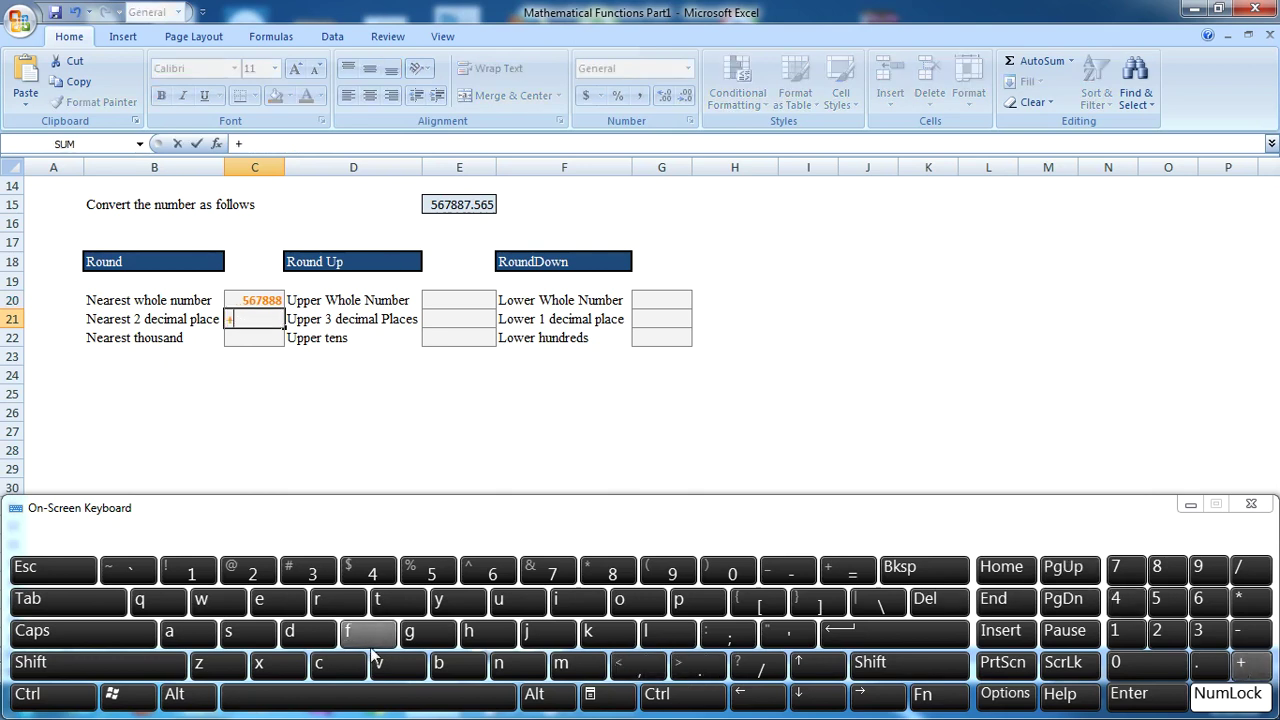
left_click(322, 610)
left_click(623, 600)
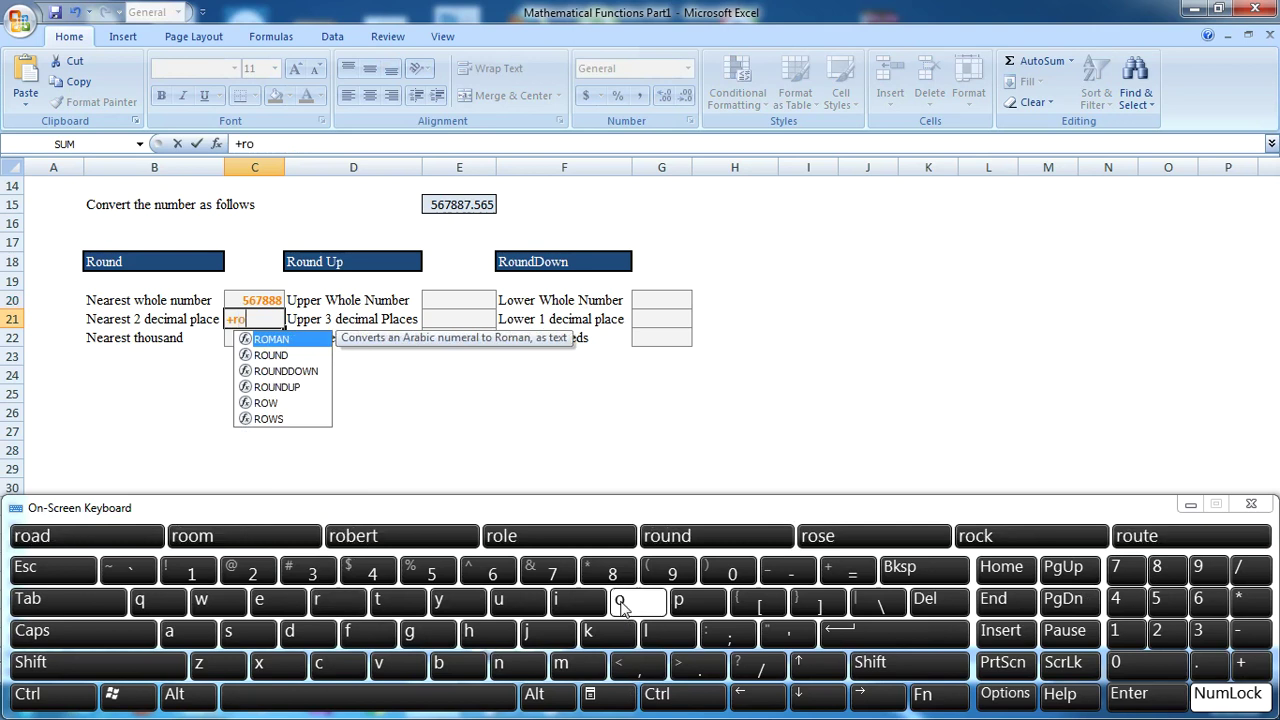
left_click(520, 600)
left_click(498, 663)
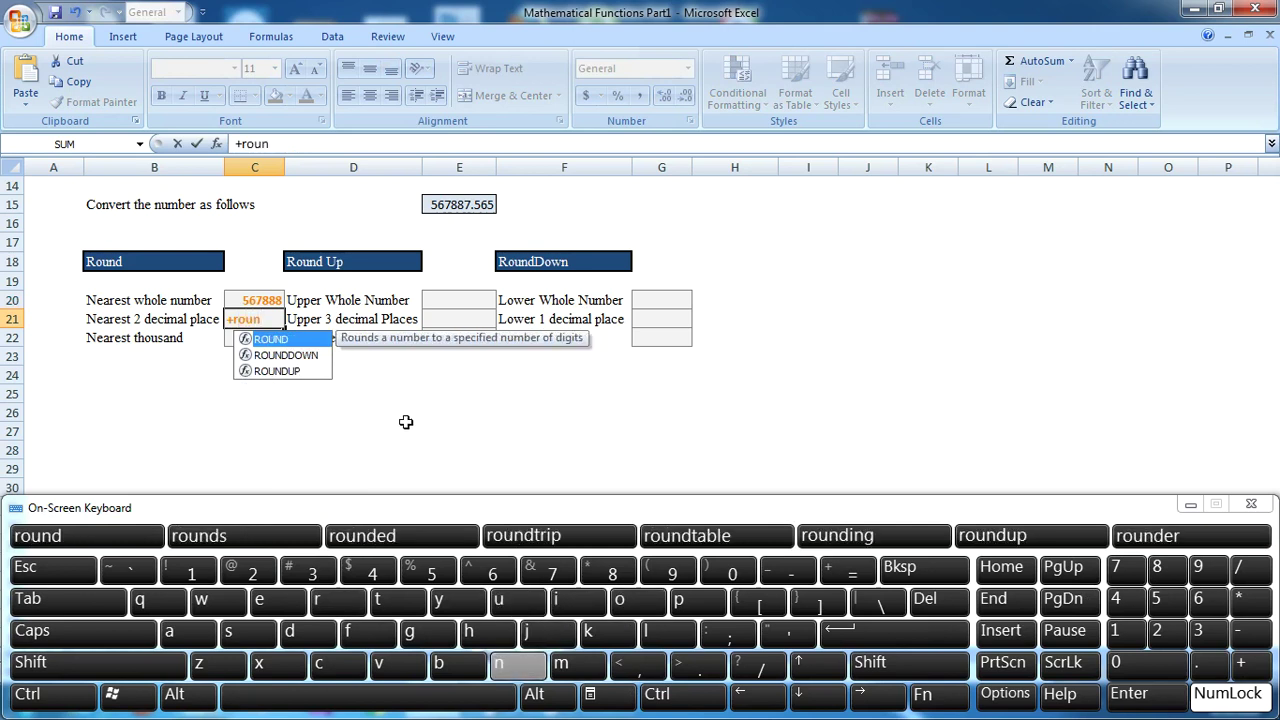
left_click(80, 600)
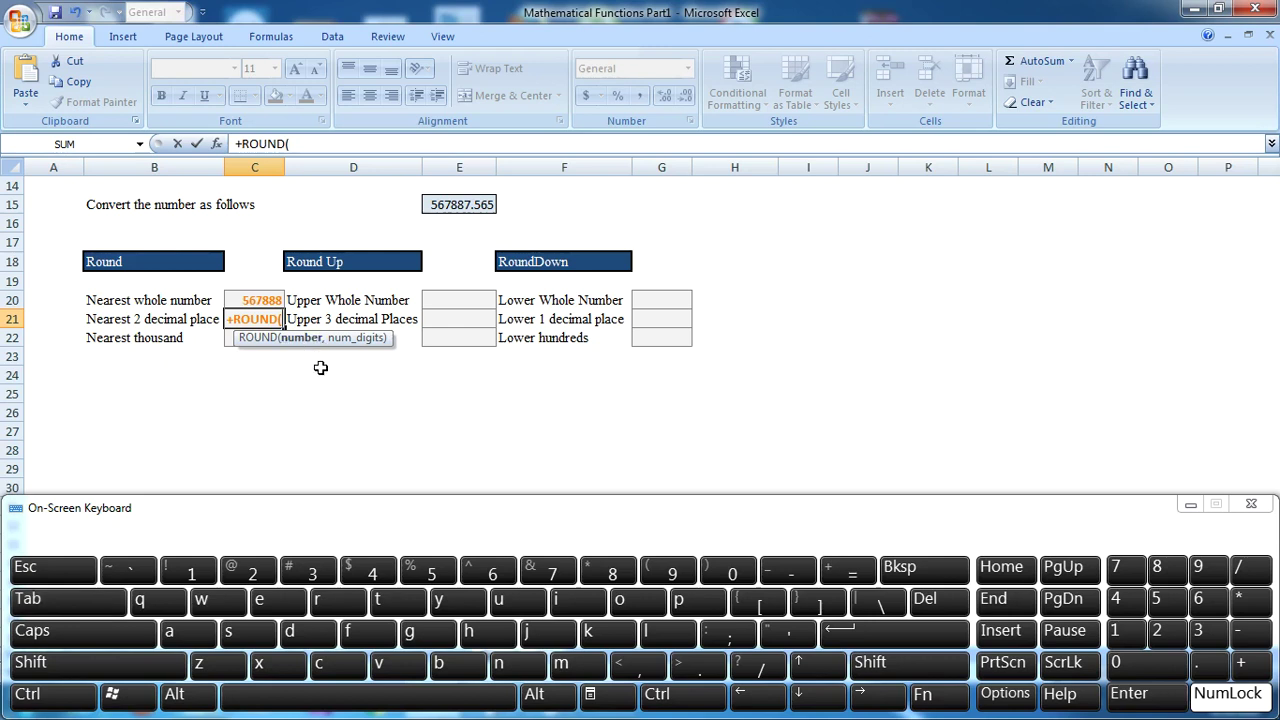
left_click(458, 202)
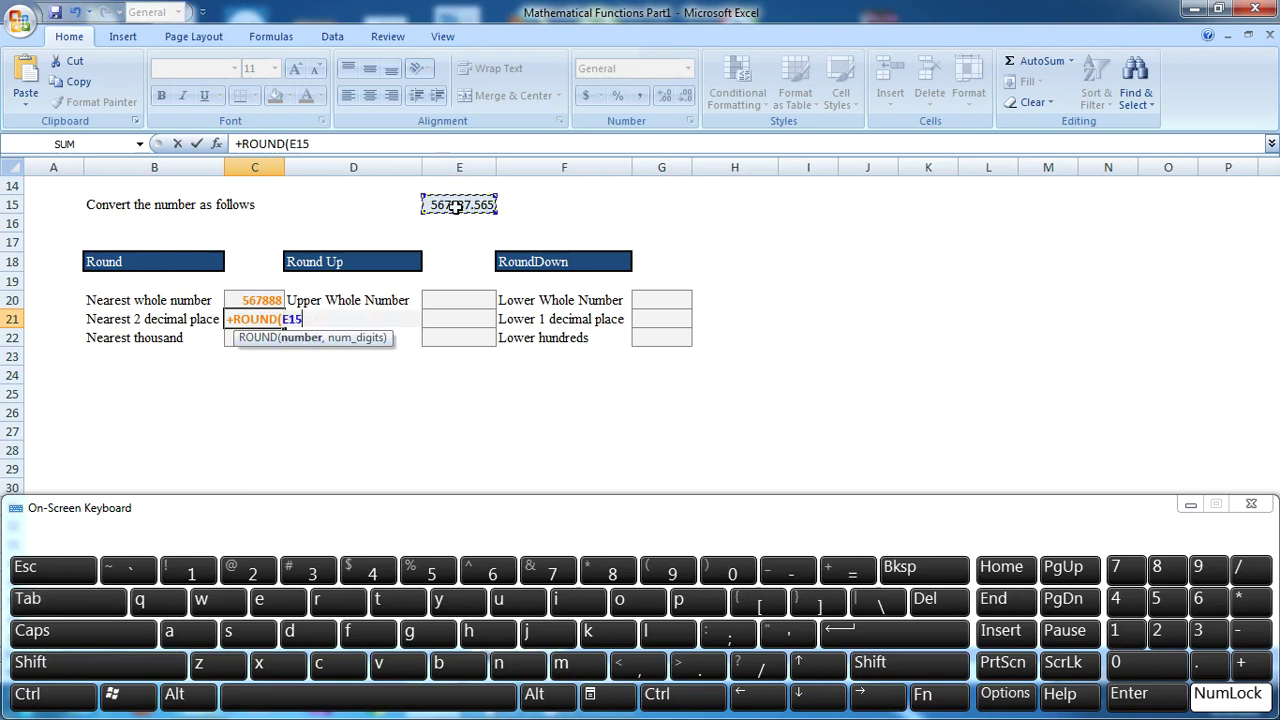
left_click(621, 665)
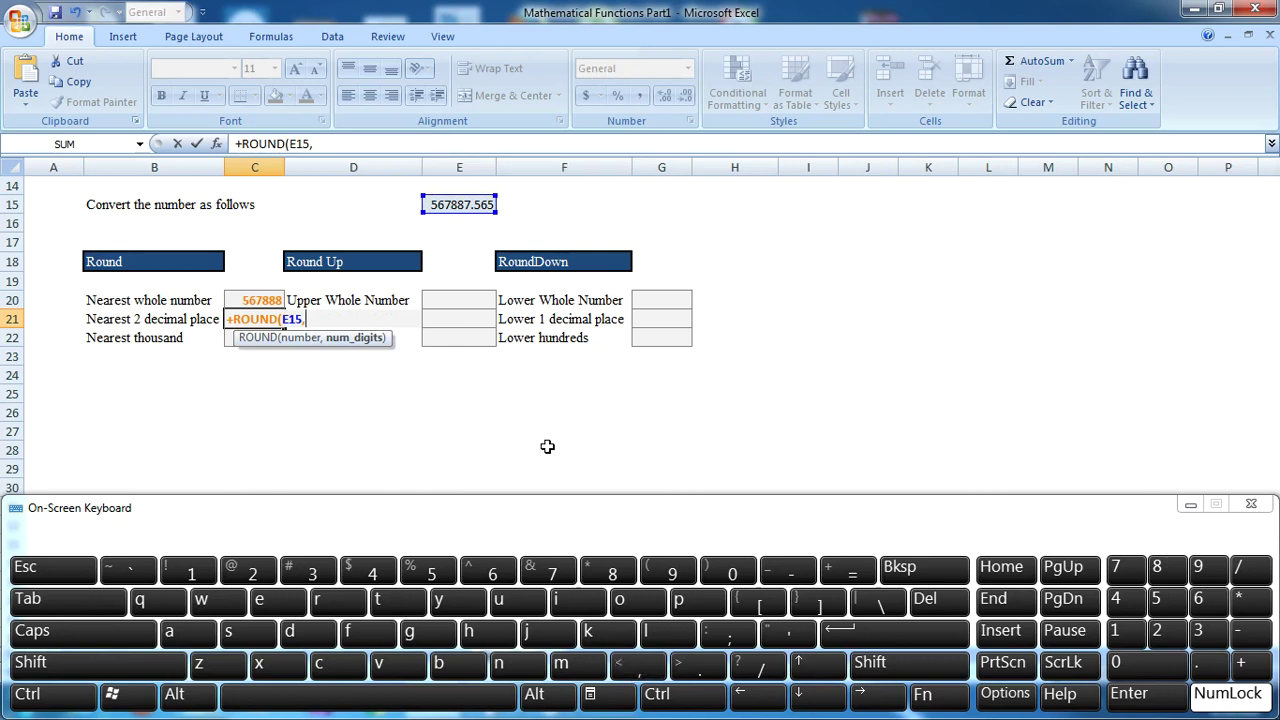
left_click(1163, 634)
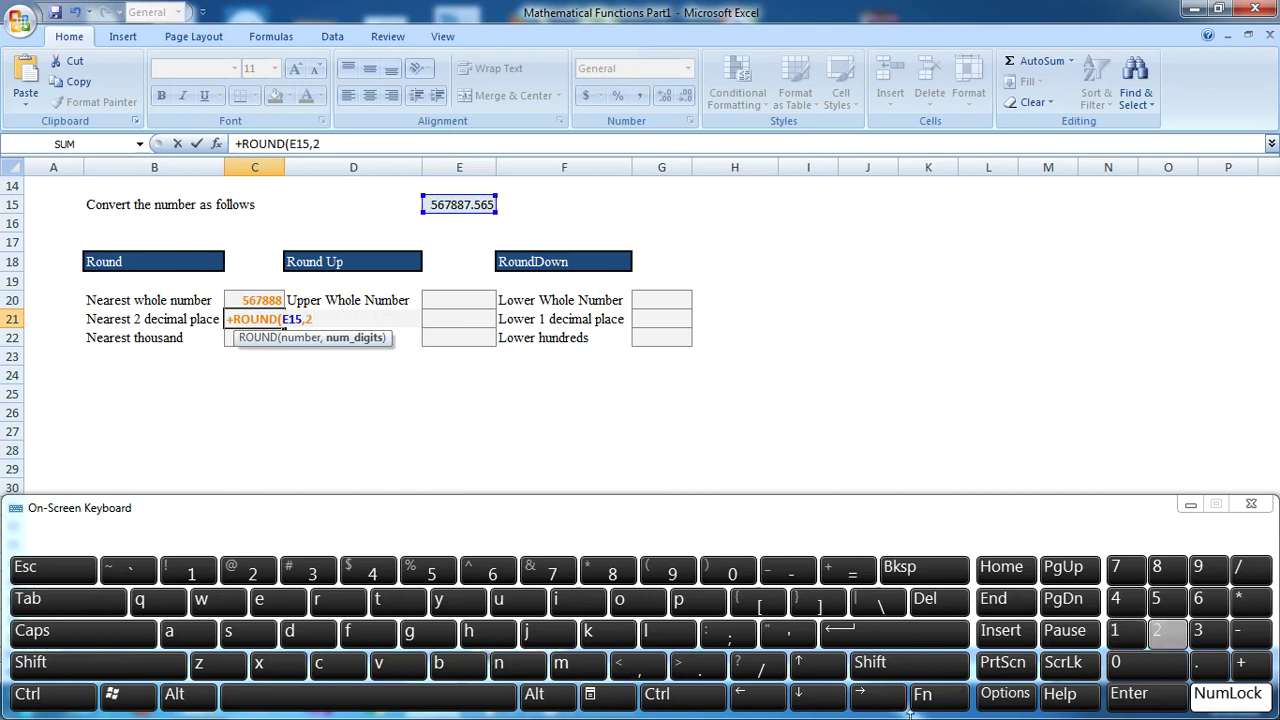
left_click(876, 640)
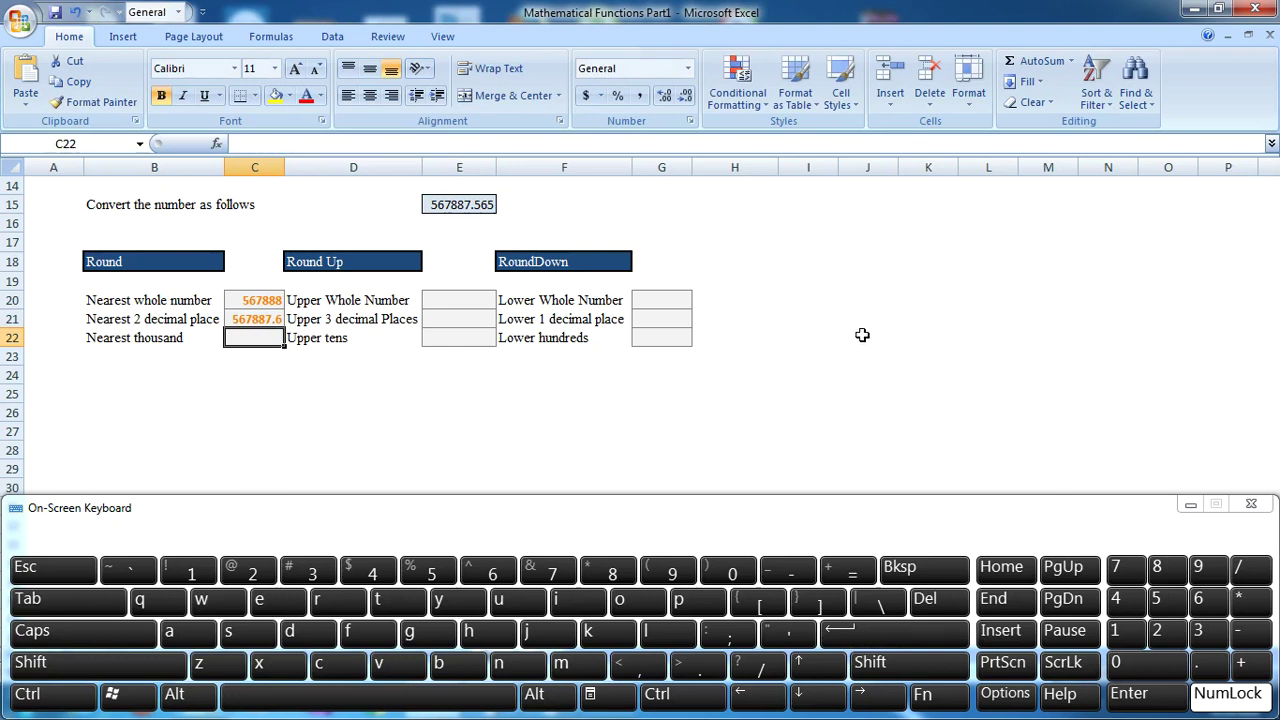
Look up the syntax for rounding to the nearest thousand in the ROUND TO reference table
key("Up")
key("Up")
key("Up")
key("Up")
key("Up")
key("Up")
key("Up")
key("Up")
key("Up")
key("Up")
key("Up")
key("Up")
key("Up")
key("Up")
key("Up")
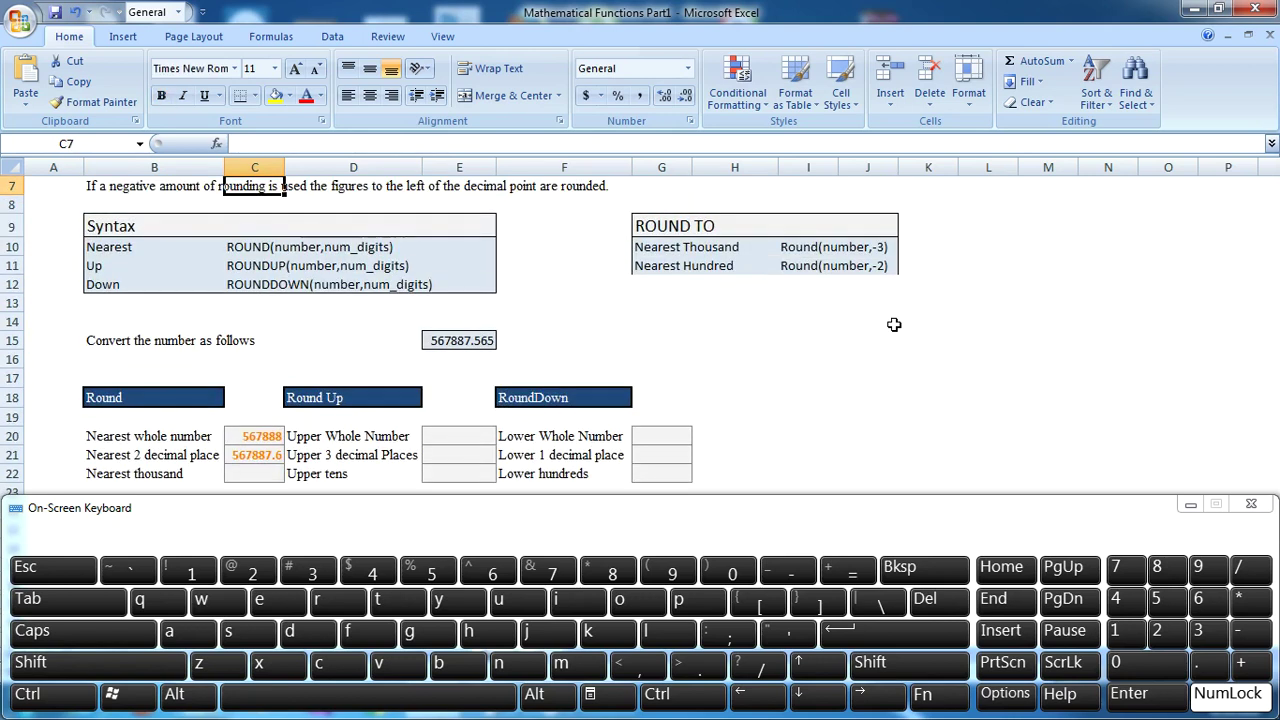
key("Right")
key("Right")
key("Right")
key("Right")
key("Right")
key("Down")
key("Down")
key("Down")
key("Right")
key("Right")
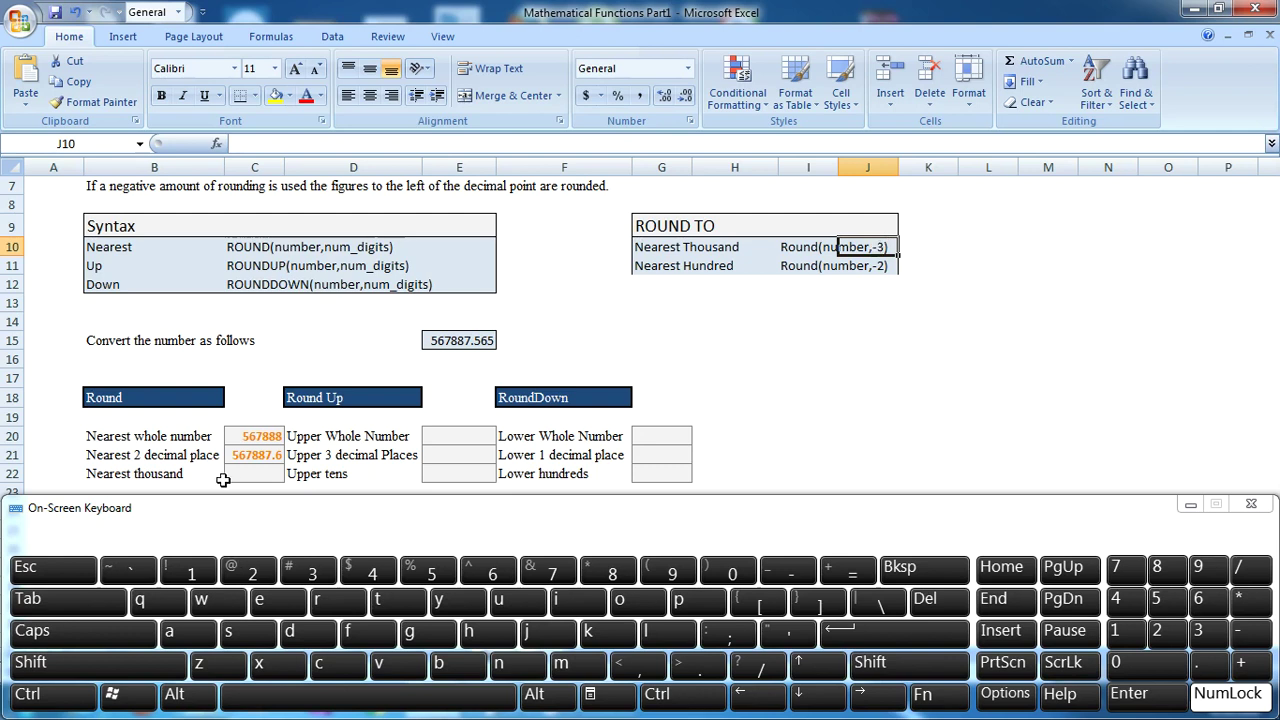
Enter the formula +ROUND(E15,-3) in cell C22 to round the number to the nearest thousand
left_click(255, 478)
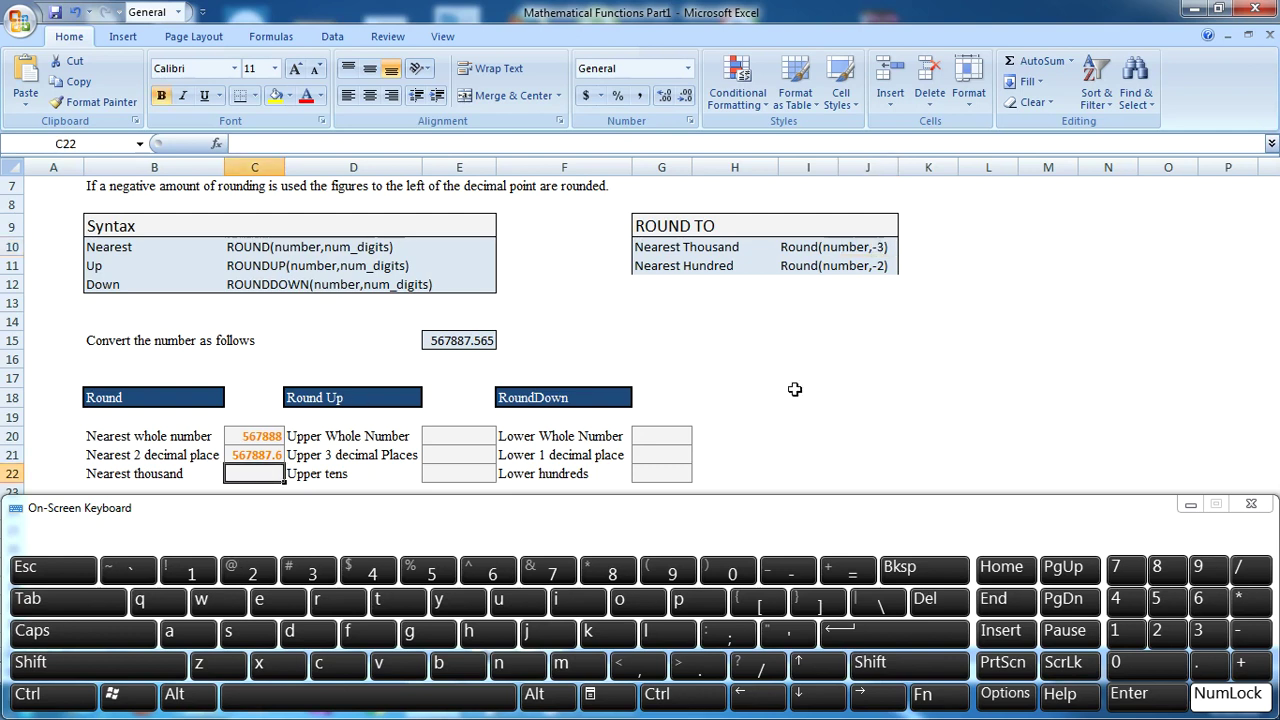
left_click(1240, 668)
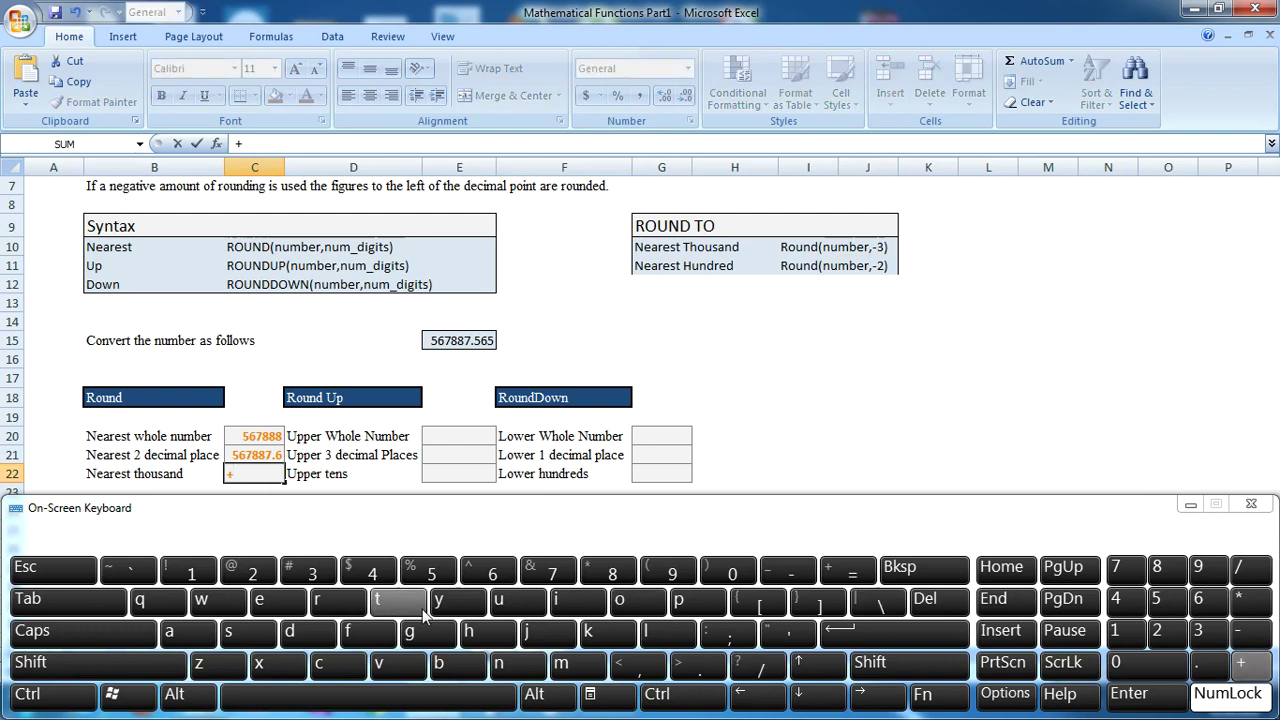
left_click(345, 600)
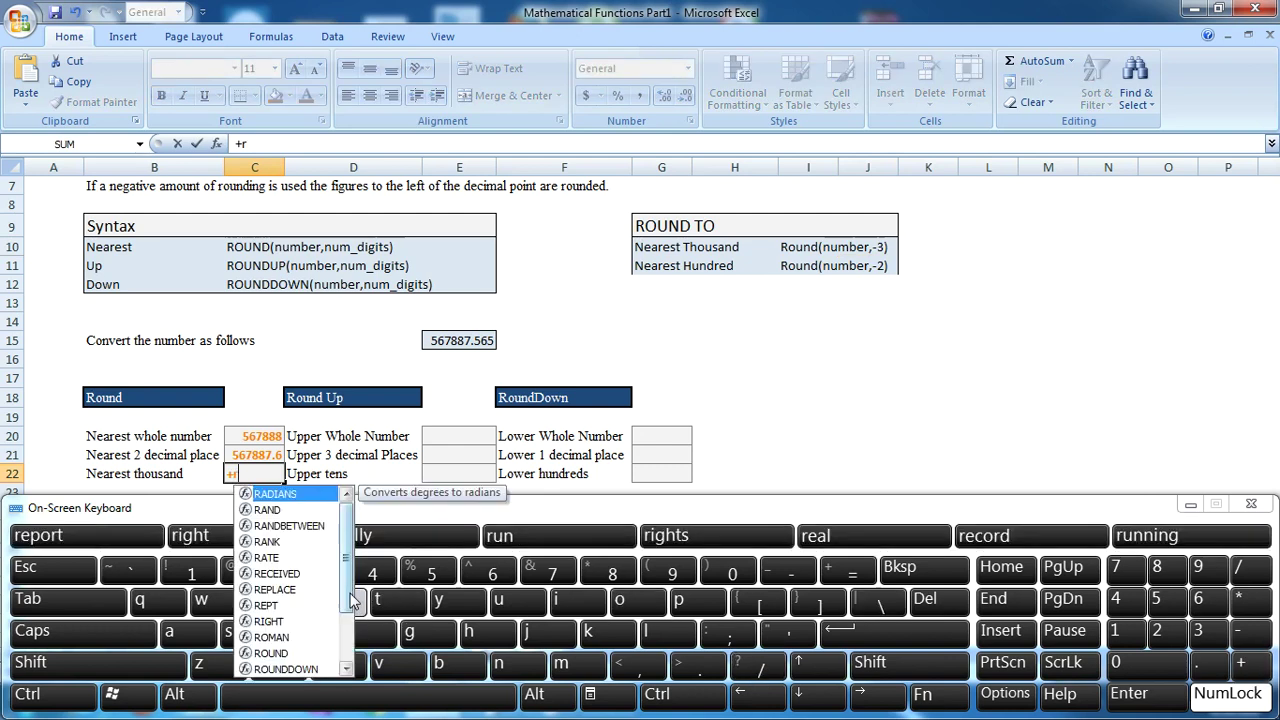
left_click(625, 600)
left_click(510, 602)
left_click(498, 663)
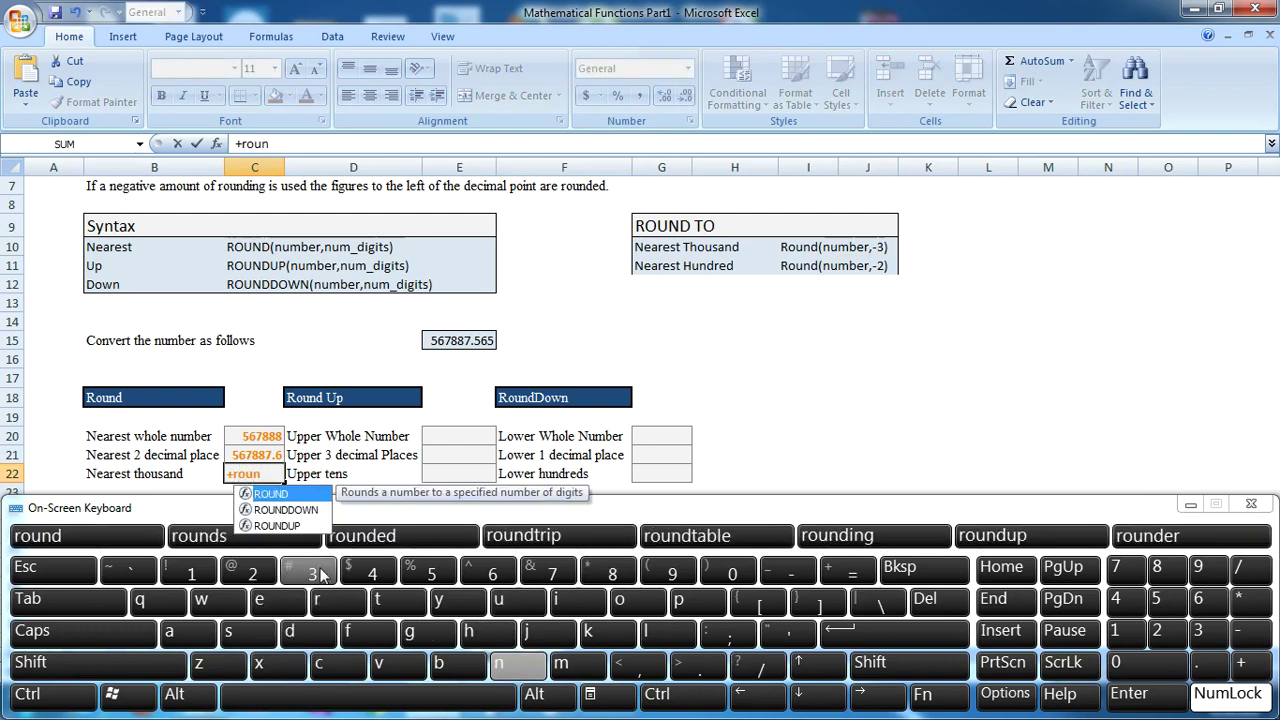
left_click(64, 592)
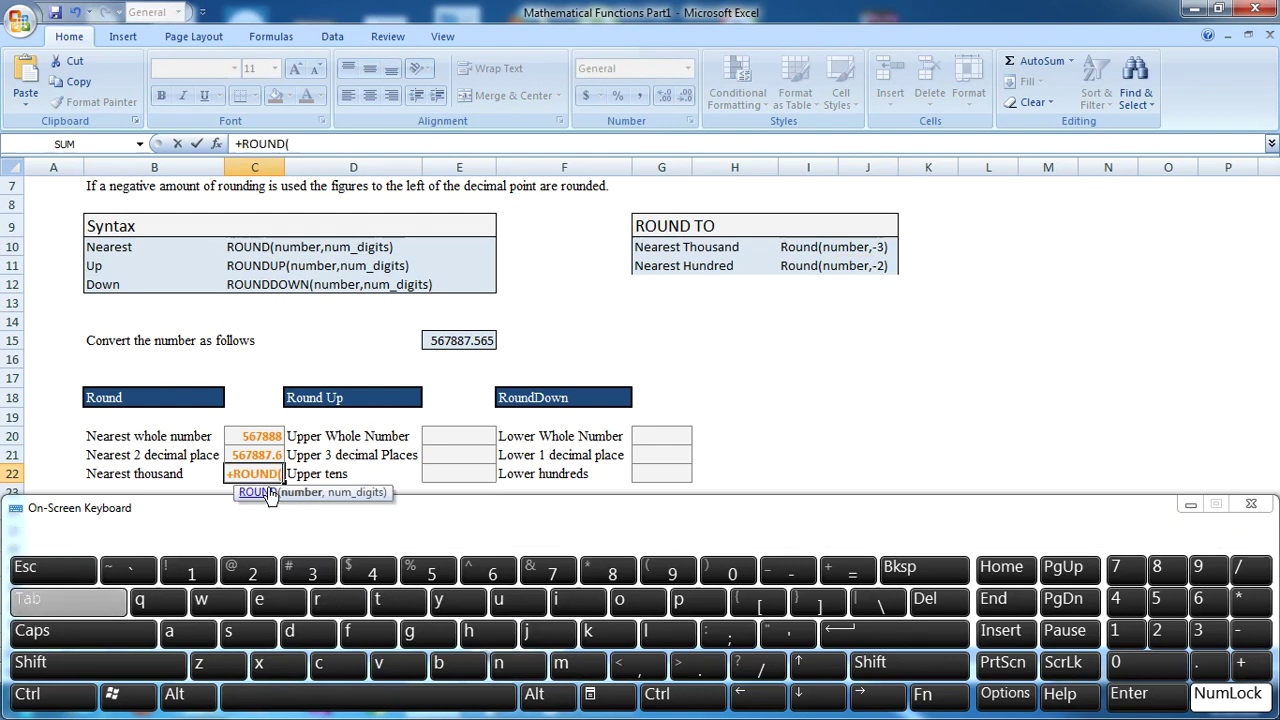
left_click(468, 343)
left_click(639, 666)
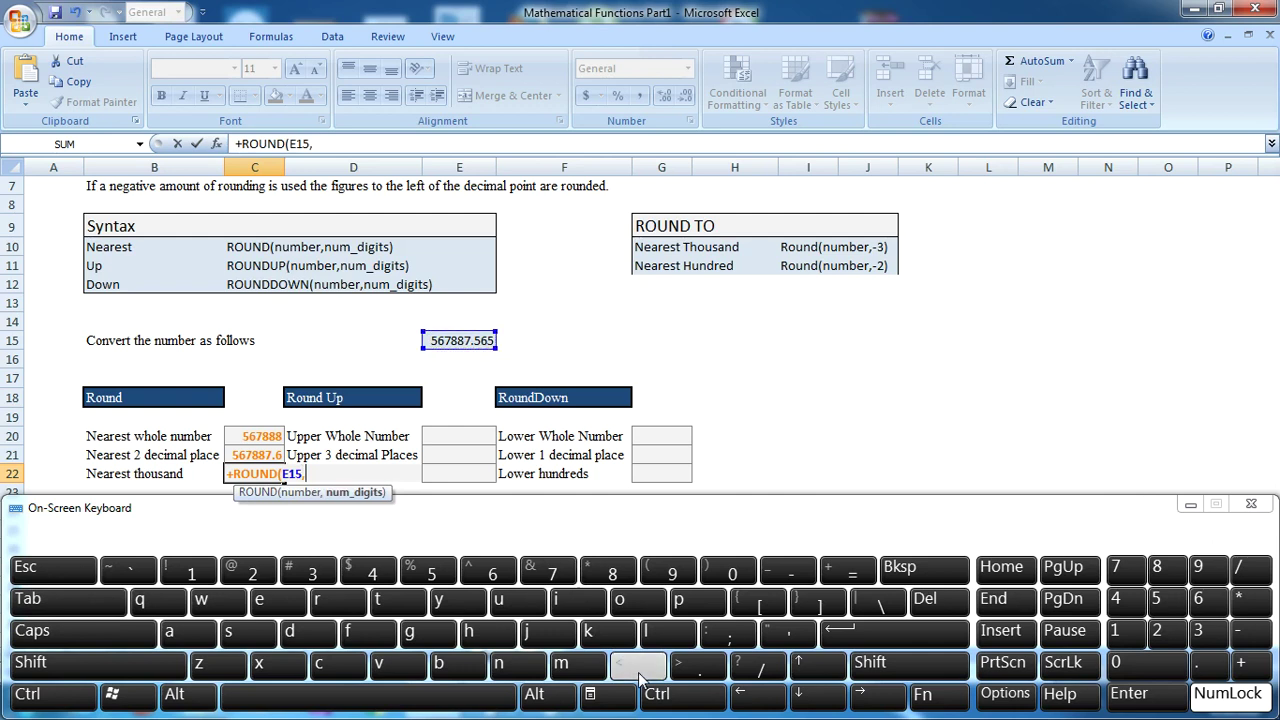
left_click(1238, 632)
left_click(1198, 632)
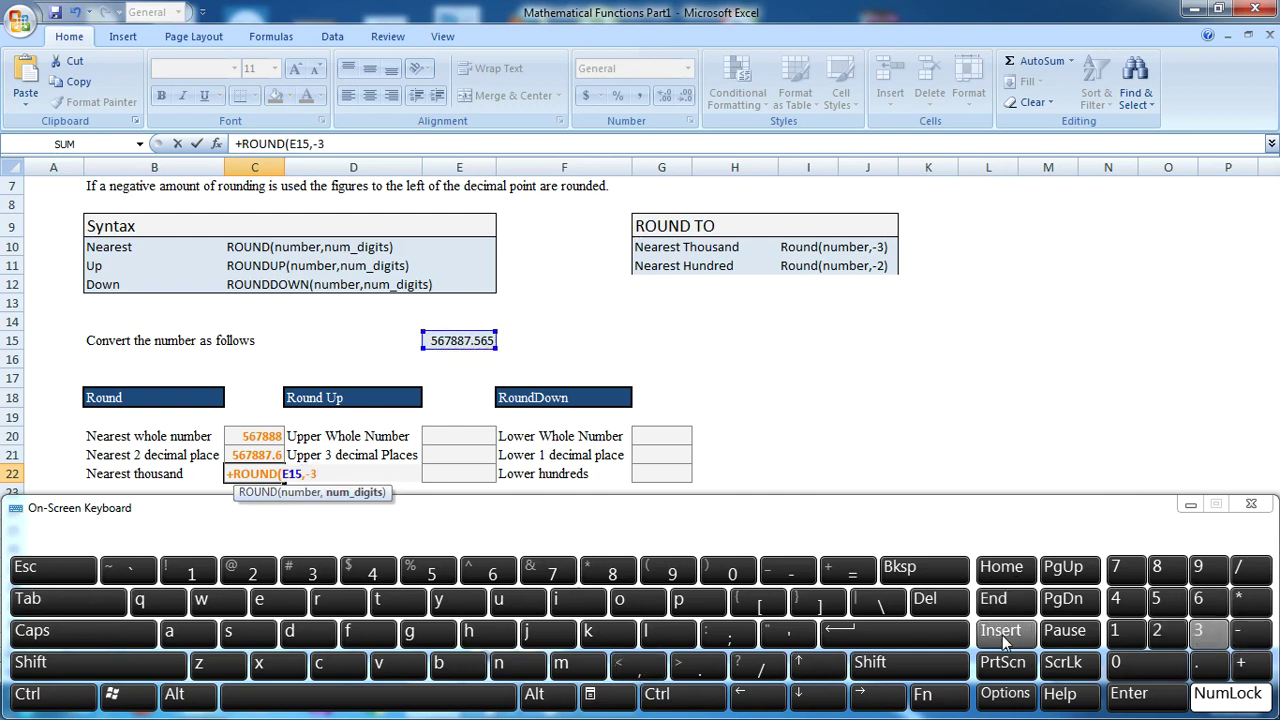
left_click(931, 626)
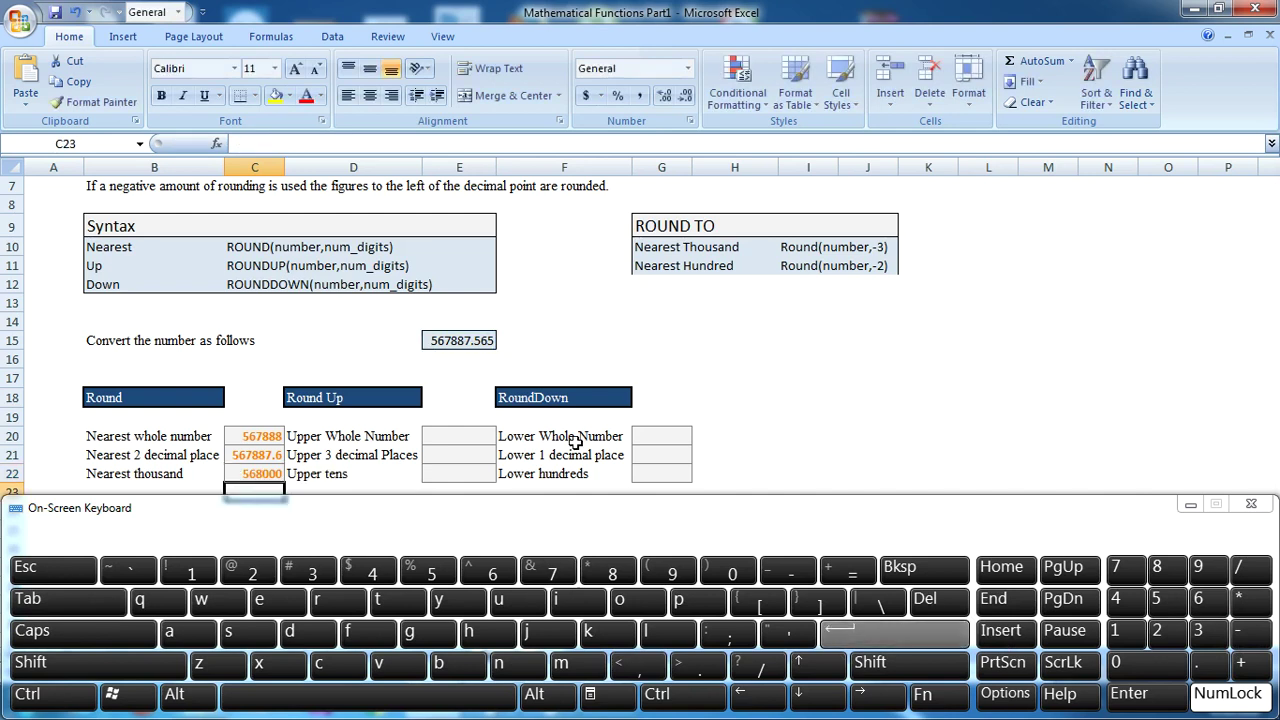
Review the three ROUND formulas in cells C20, C21 and C22
left_click(252, 474)
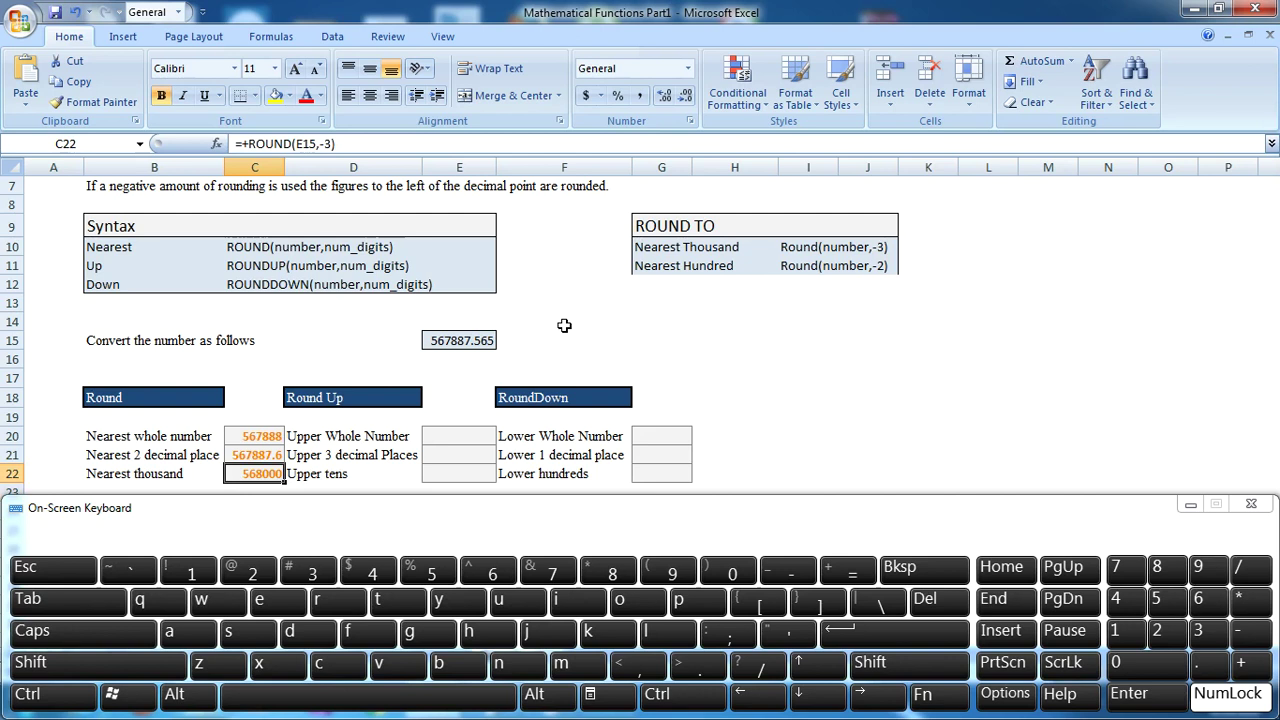
left_click(252, 437)
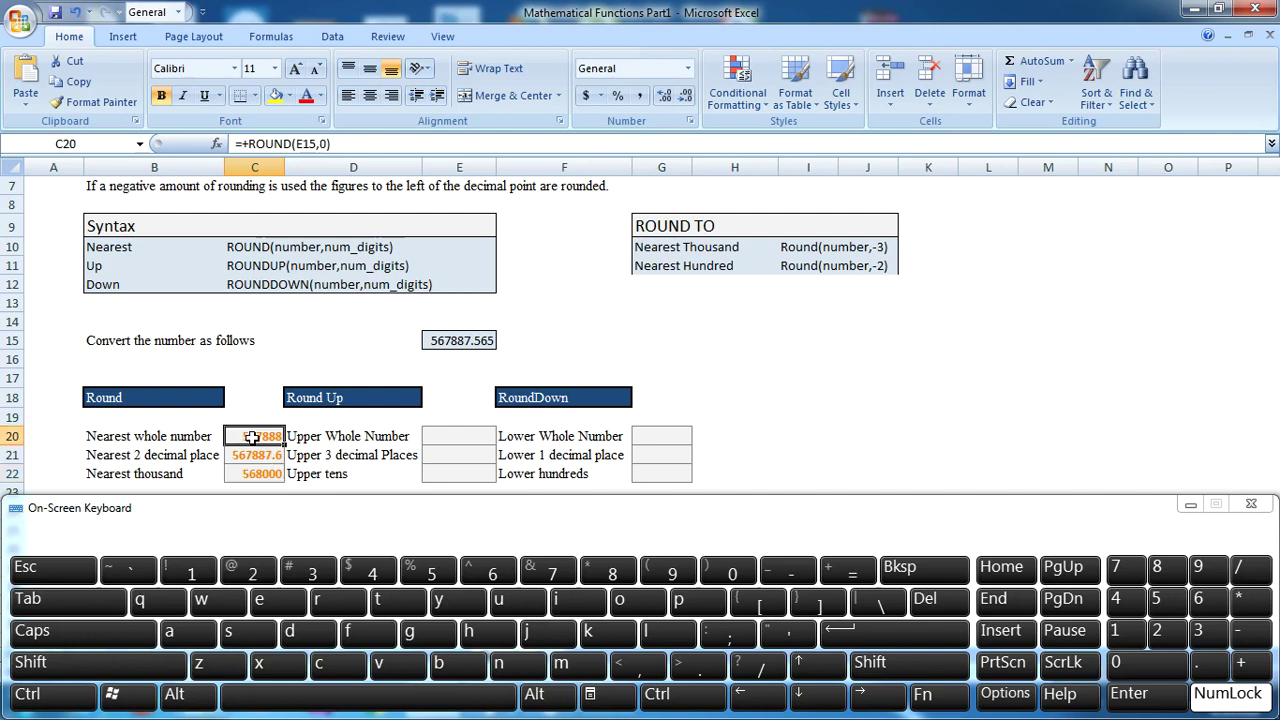
left_click(256, 457)
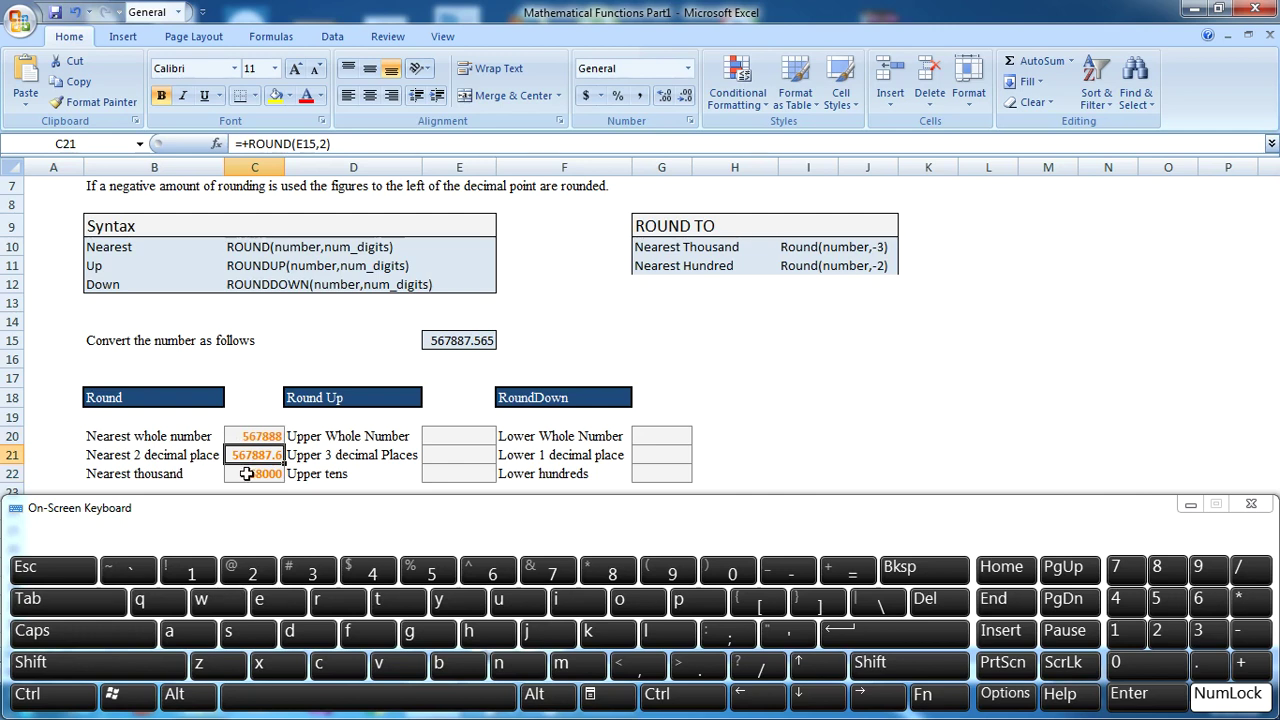
left_click(250, 474)
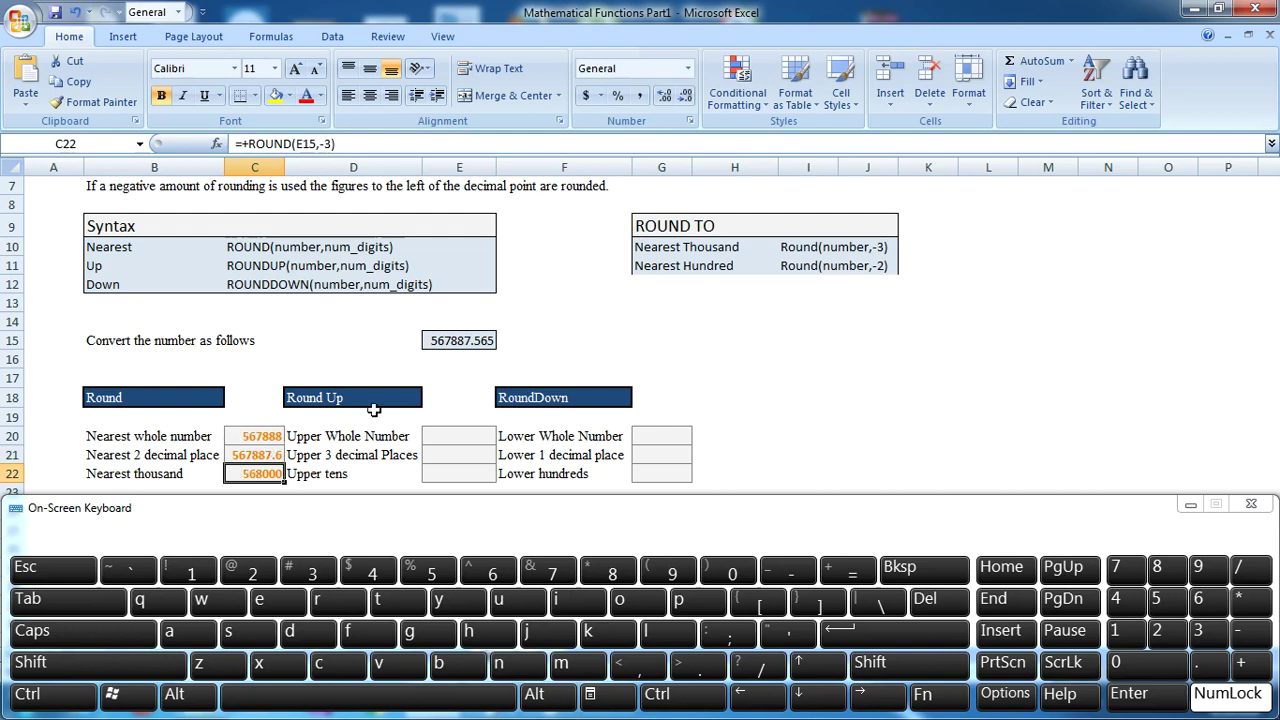
Enter the formula +ROUNDUP(E15,0) in cell E20 to round the number up to the upper whole number
left_click(376, 397)
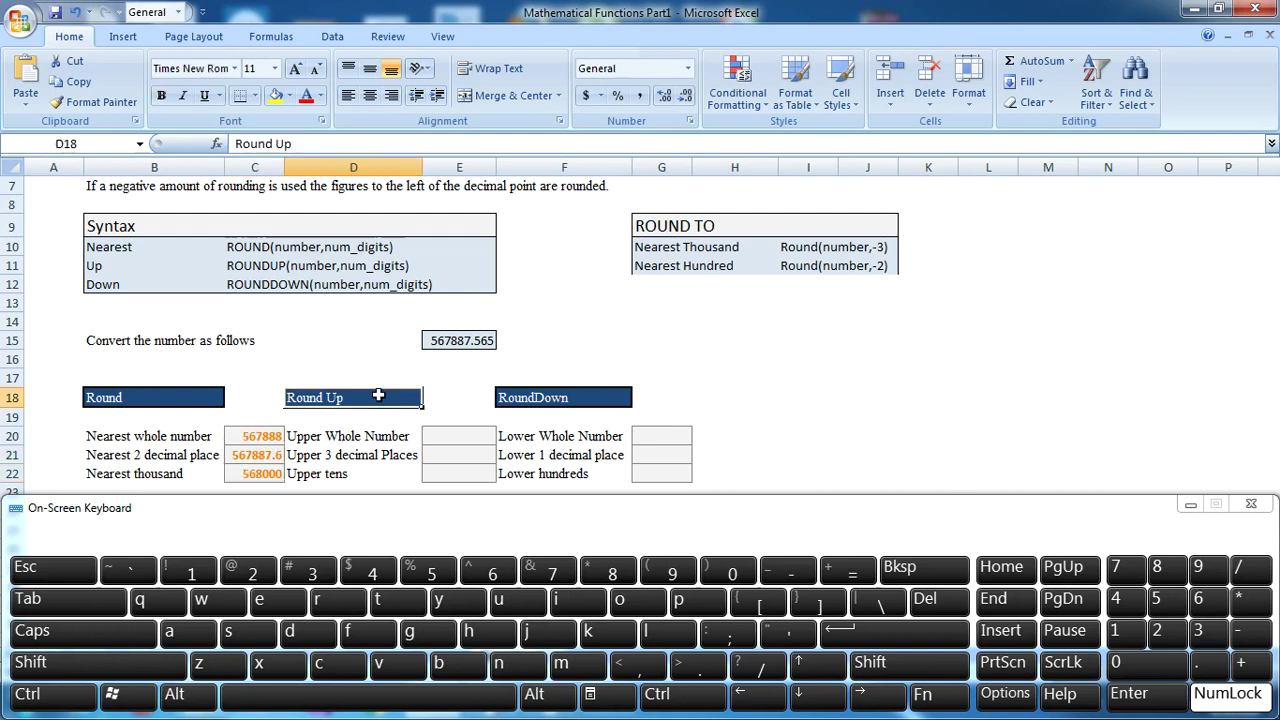
left_click(465, 438)
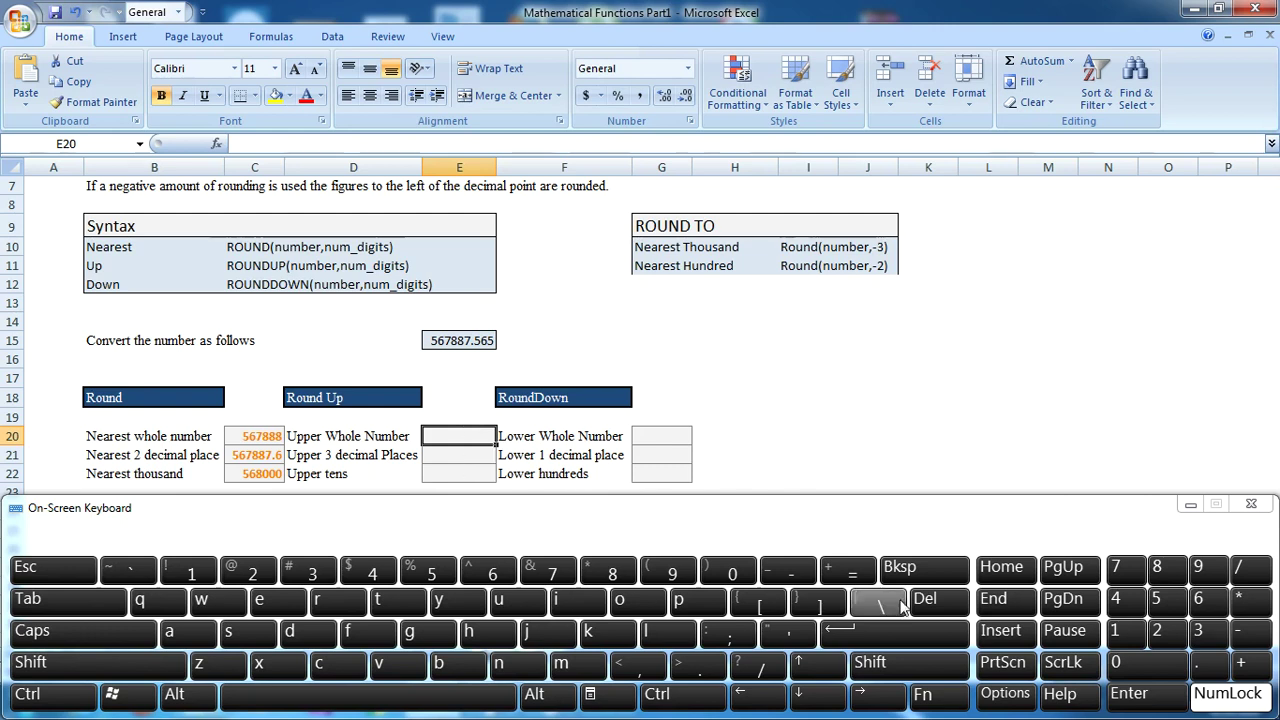
left_click(1240, 663)
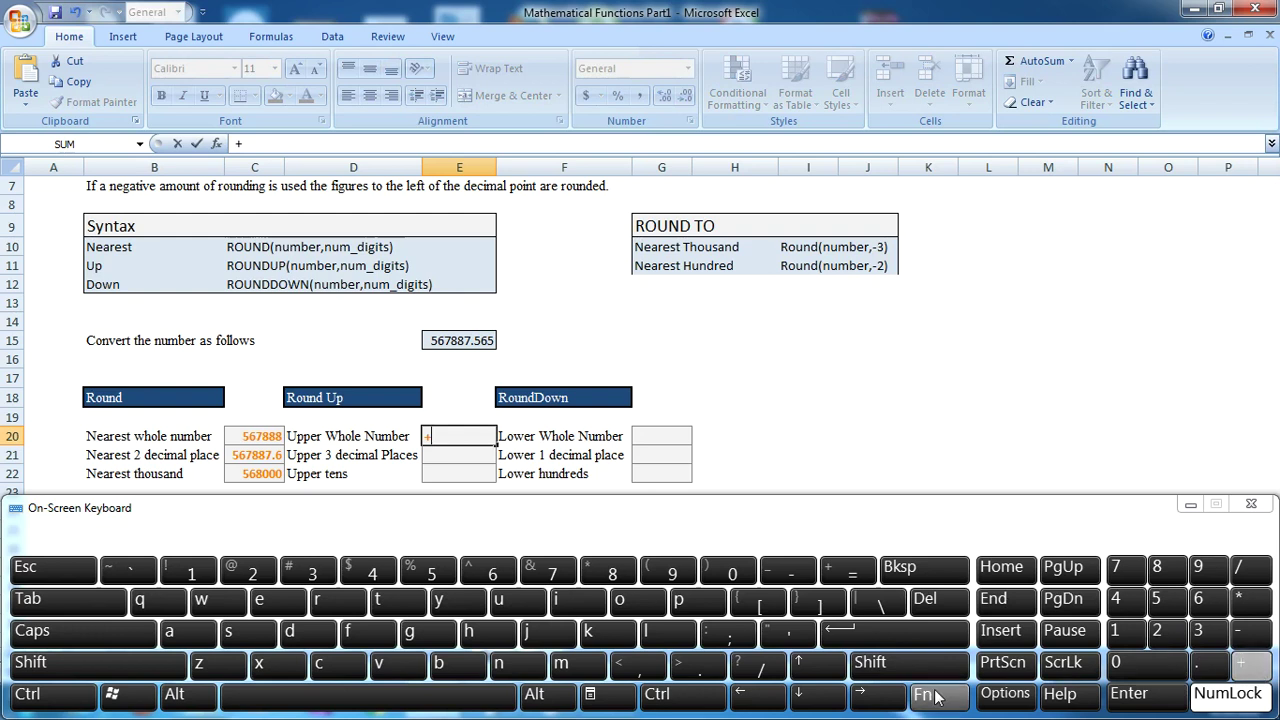
left_click(316, 599)
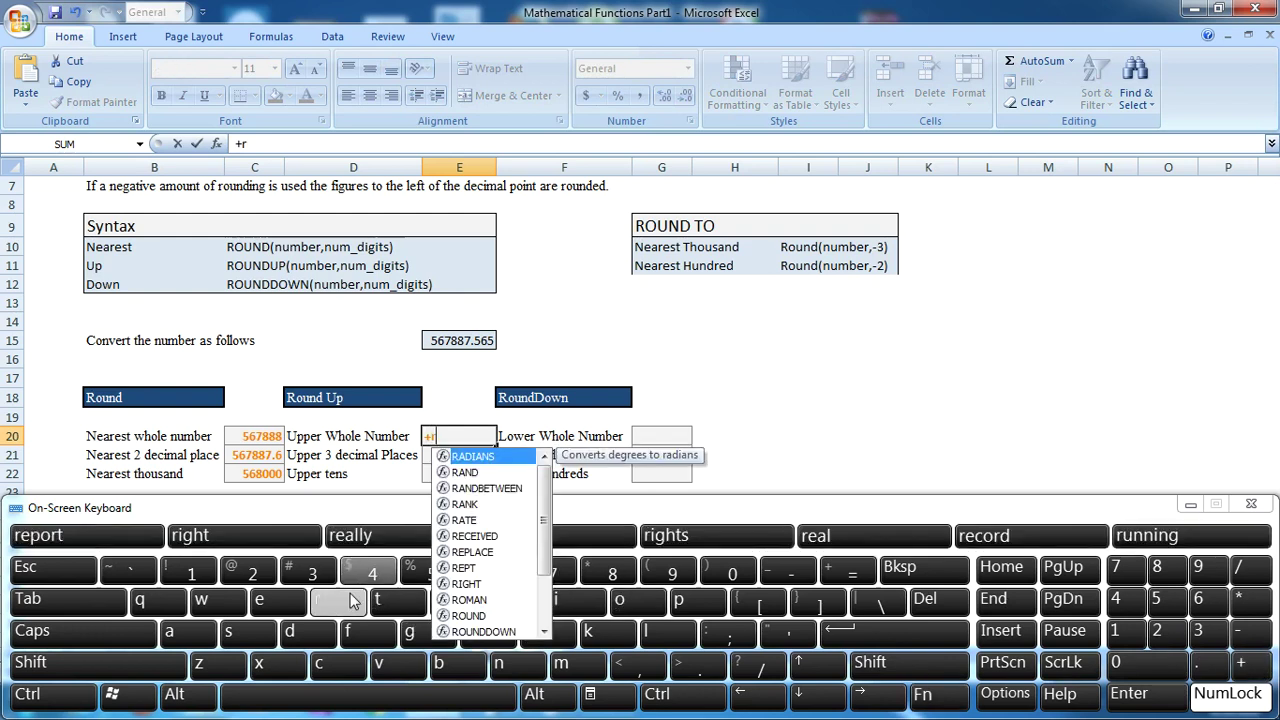
left_click(644, 610)
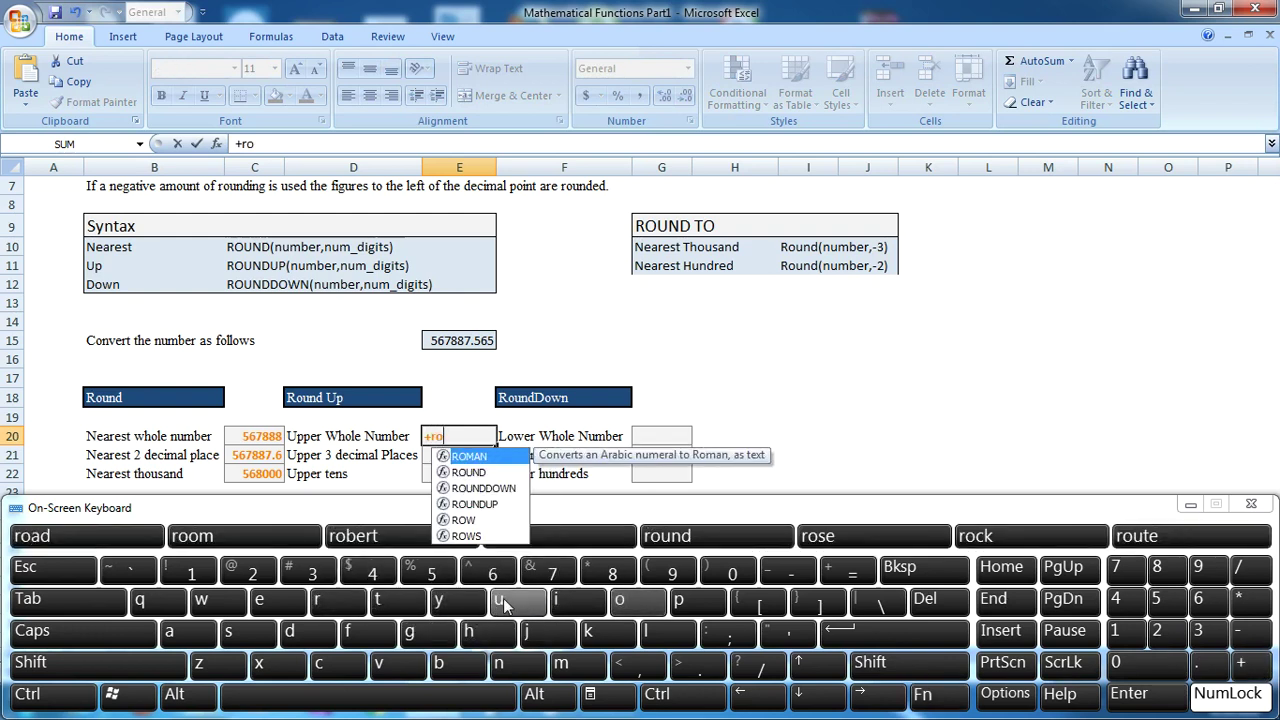
left_click(482, 505)
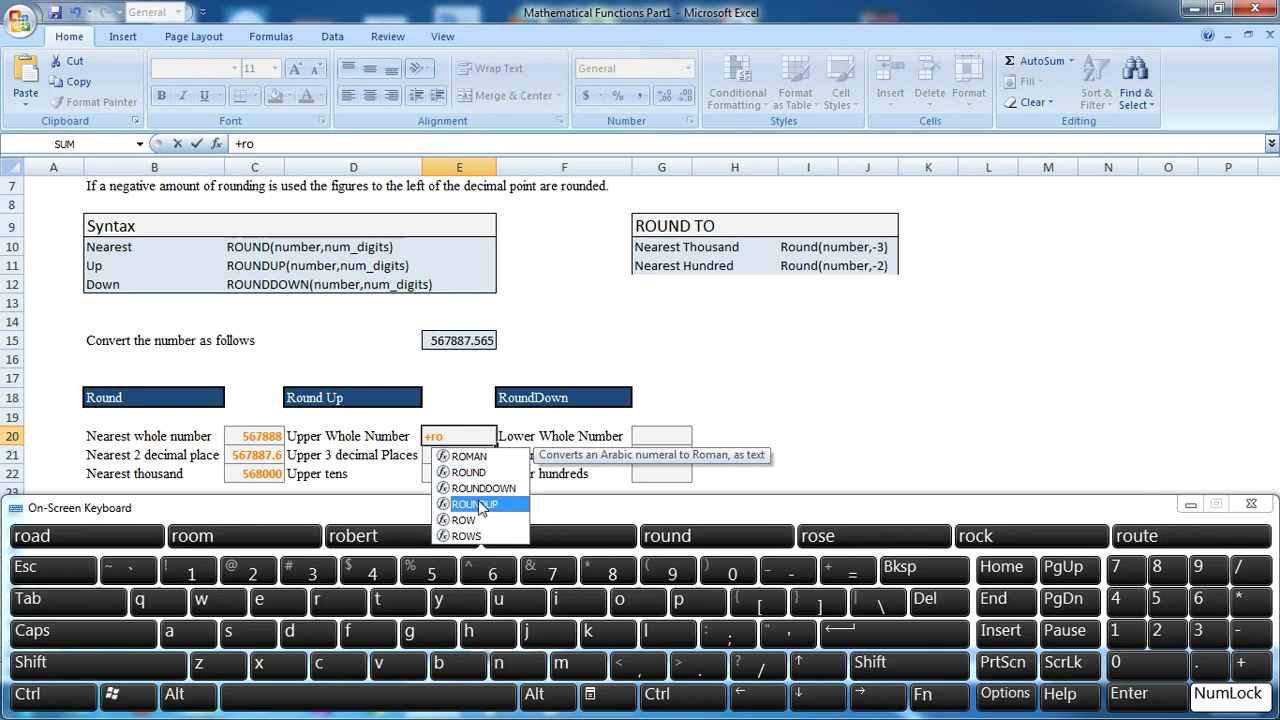
left_click(30, 605)
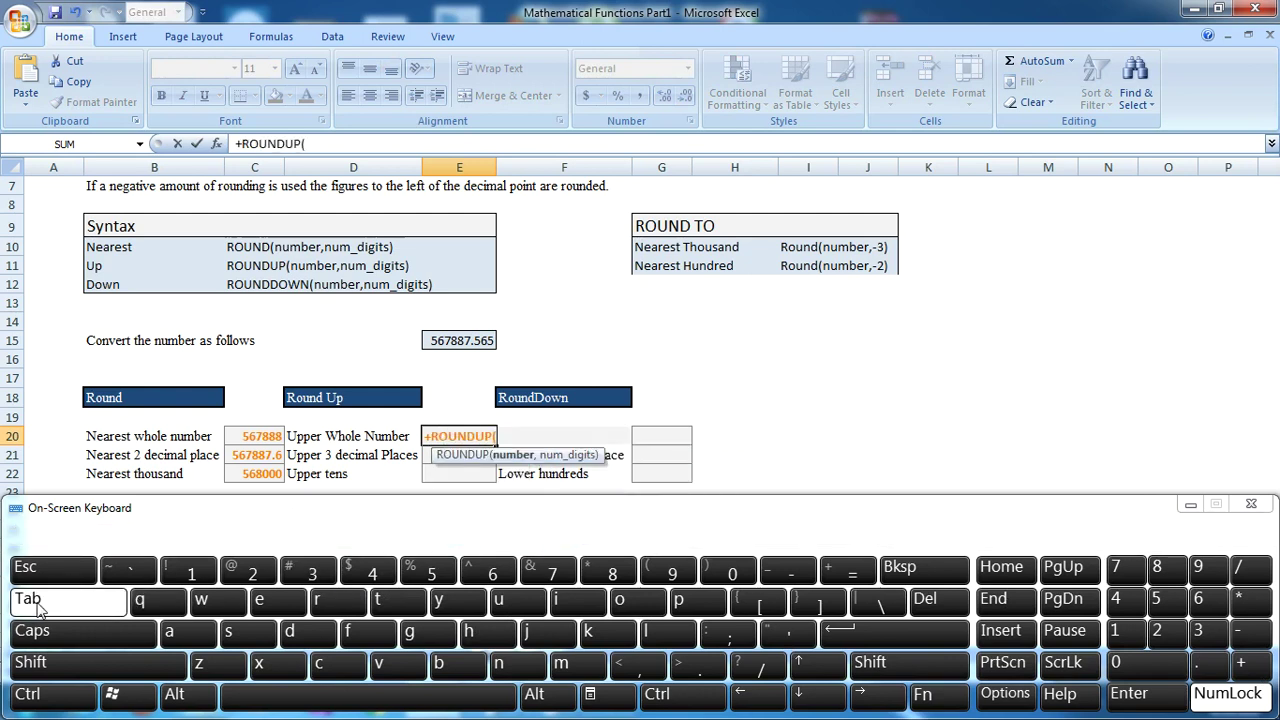
left_click(440, 346)
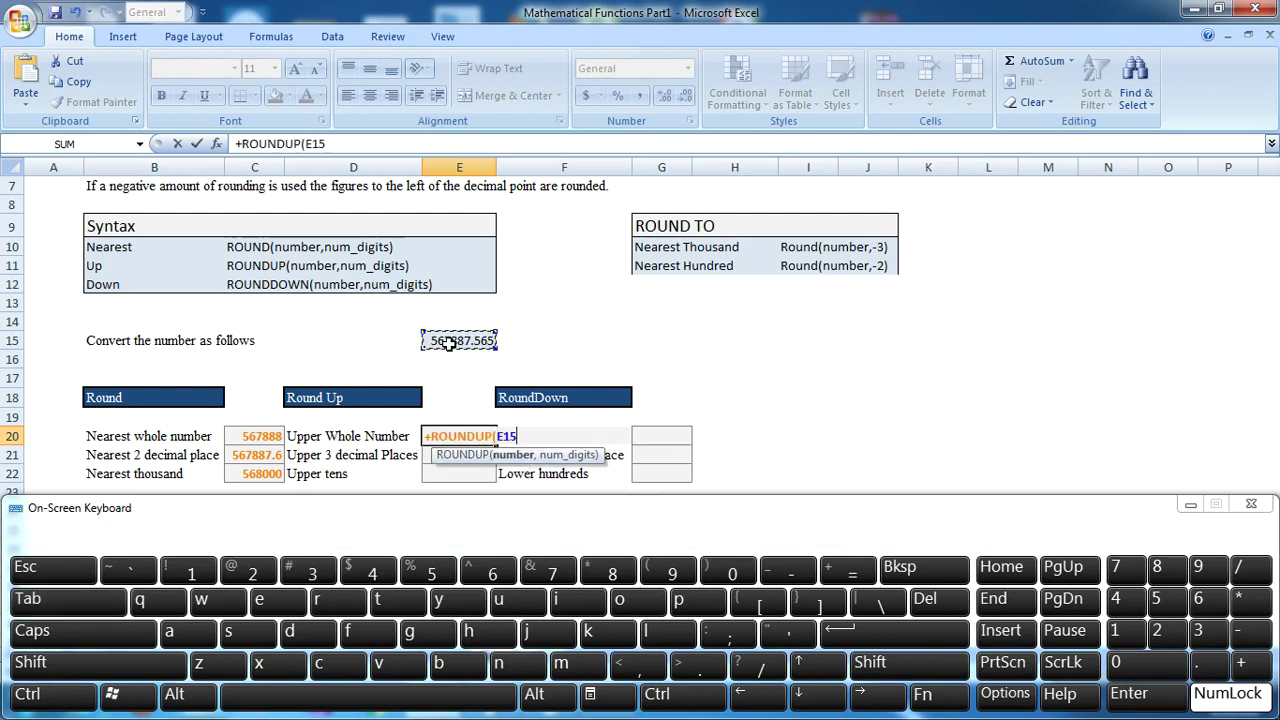
left_click(640, 670)
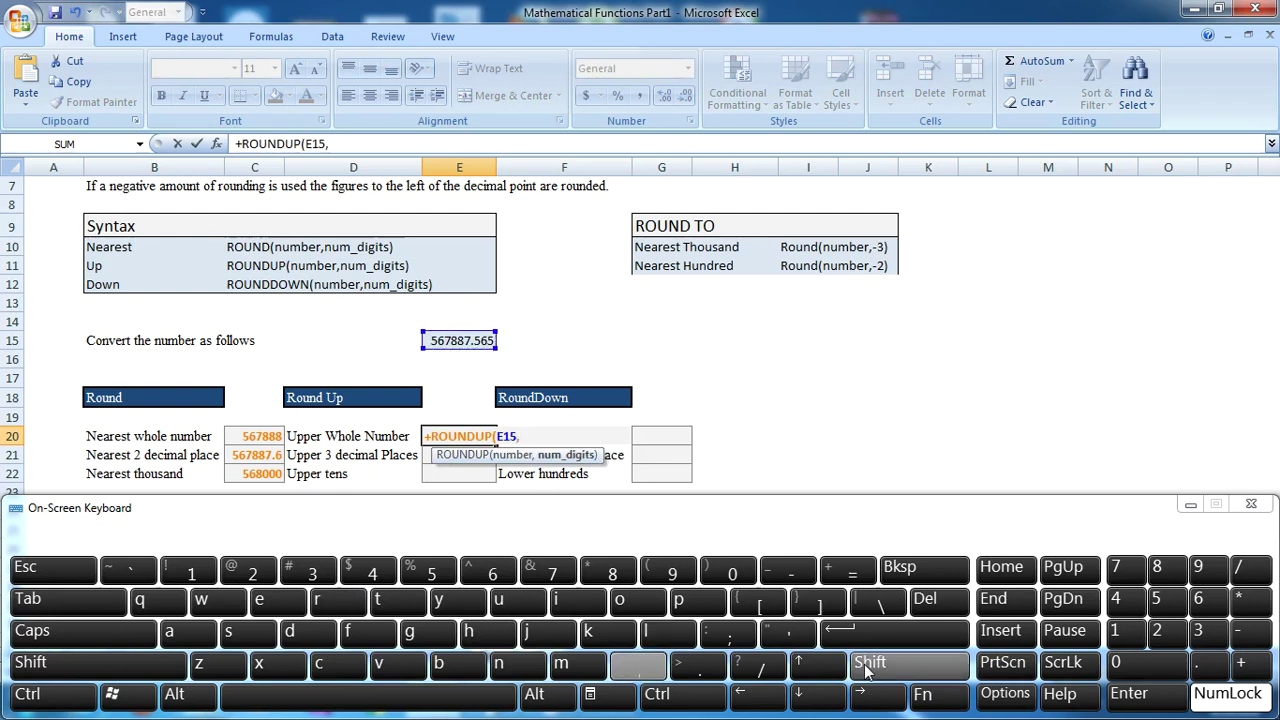
left_click(1138, 669)
left_click(927, 636)
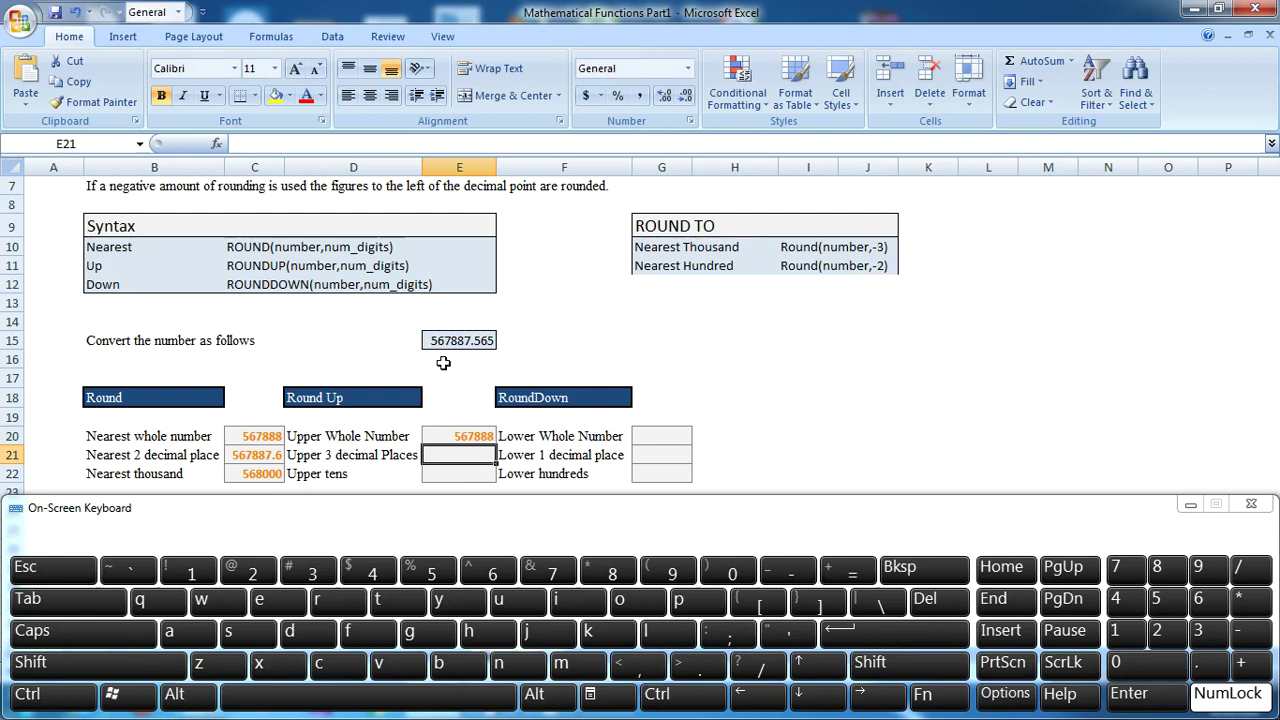
left_click(464, 432)
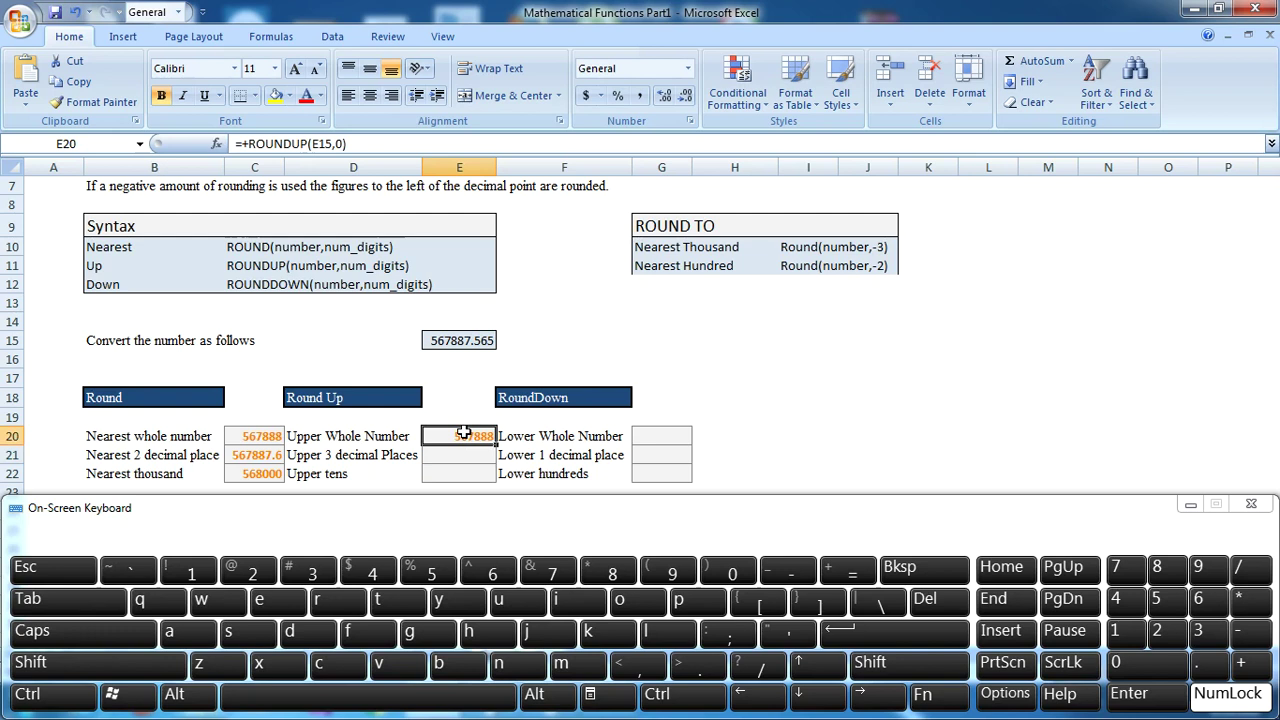
Enter the formula +ROUNDUP(E15,3) in cell E21 to round the number up to 3 decimal places
left_click(452, 452)
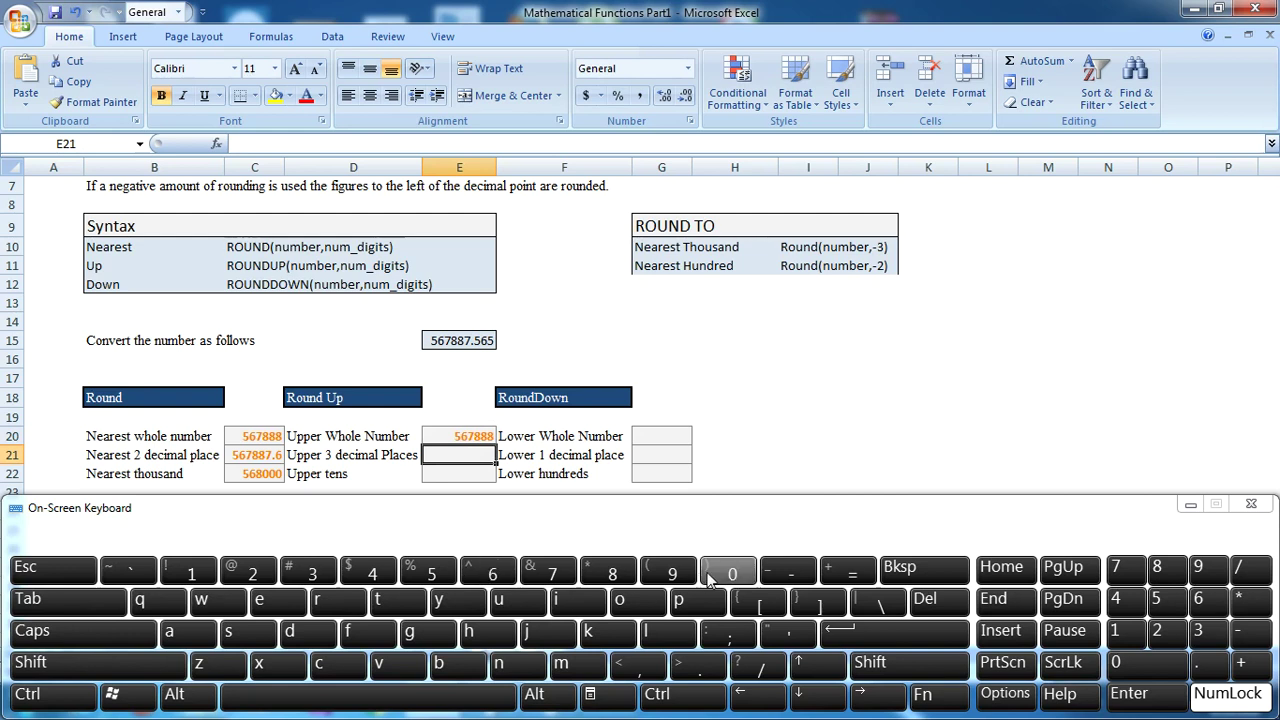
left_click(1240, 662)
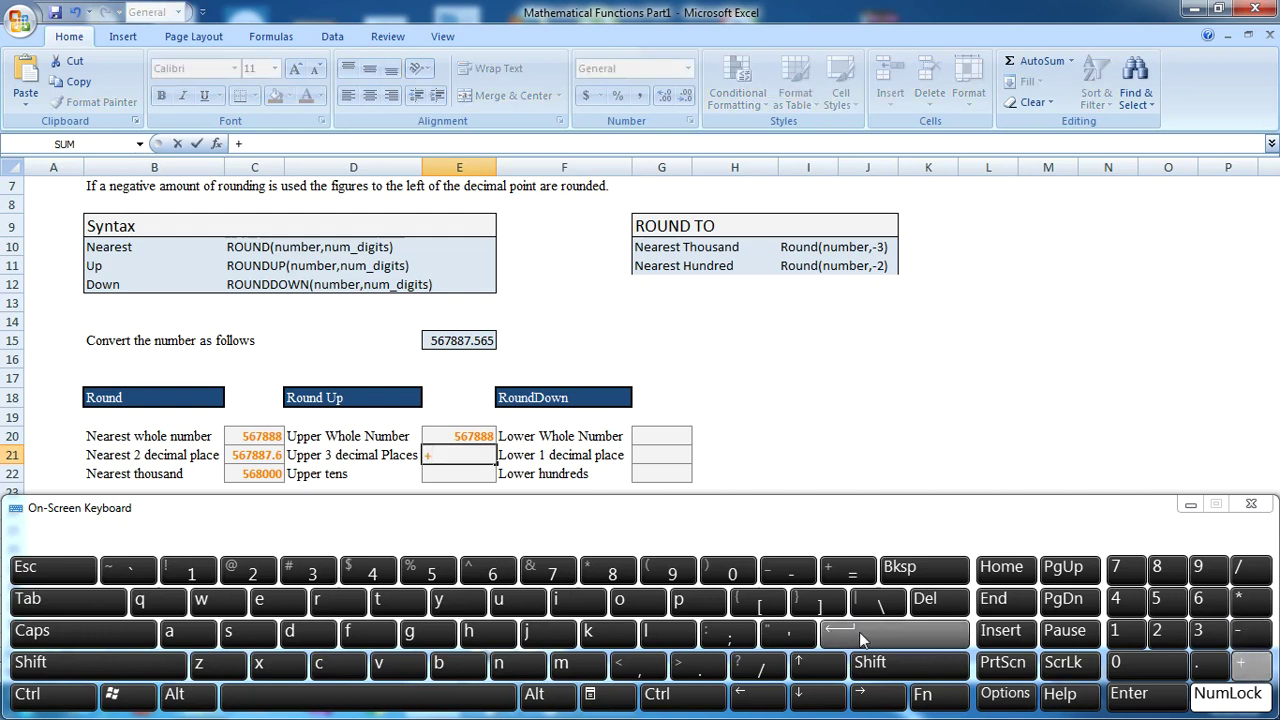
type("round")
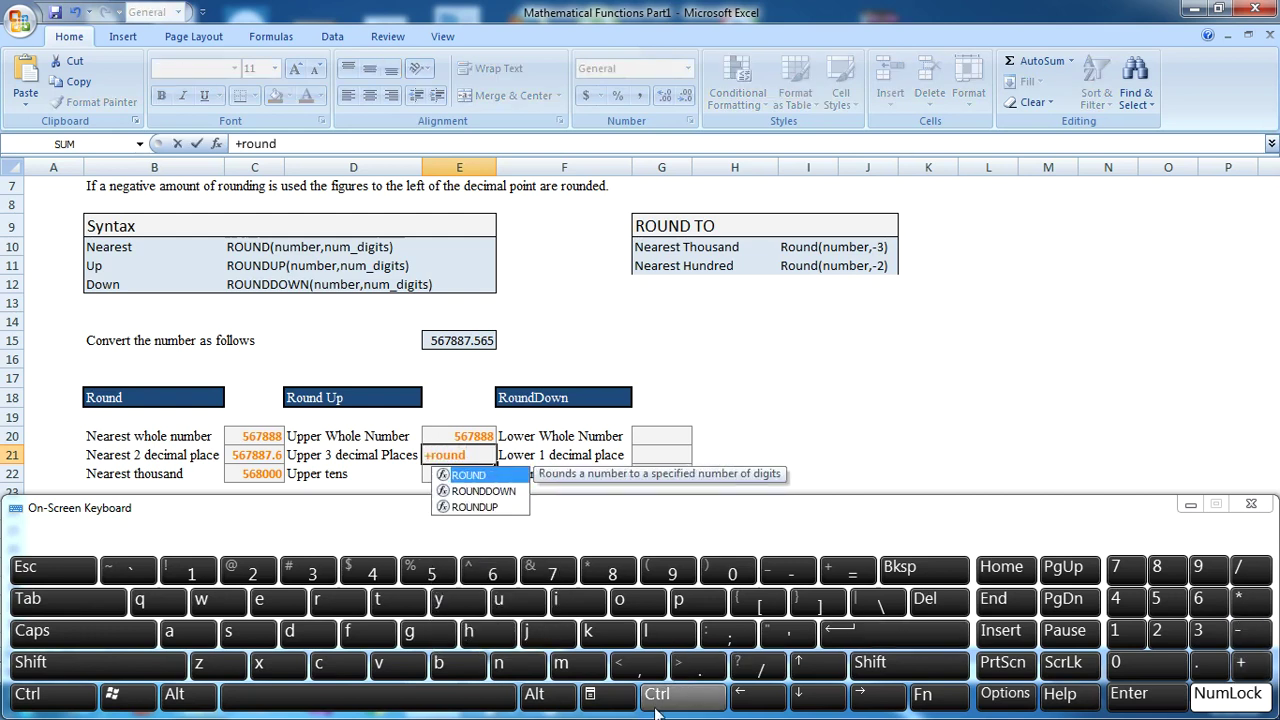
left_click(519, 508)
double_click(519, 510)
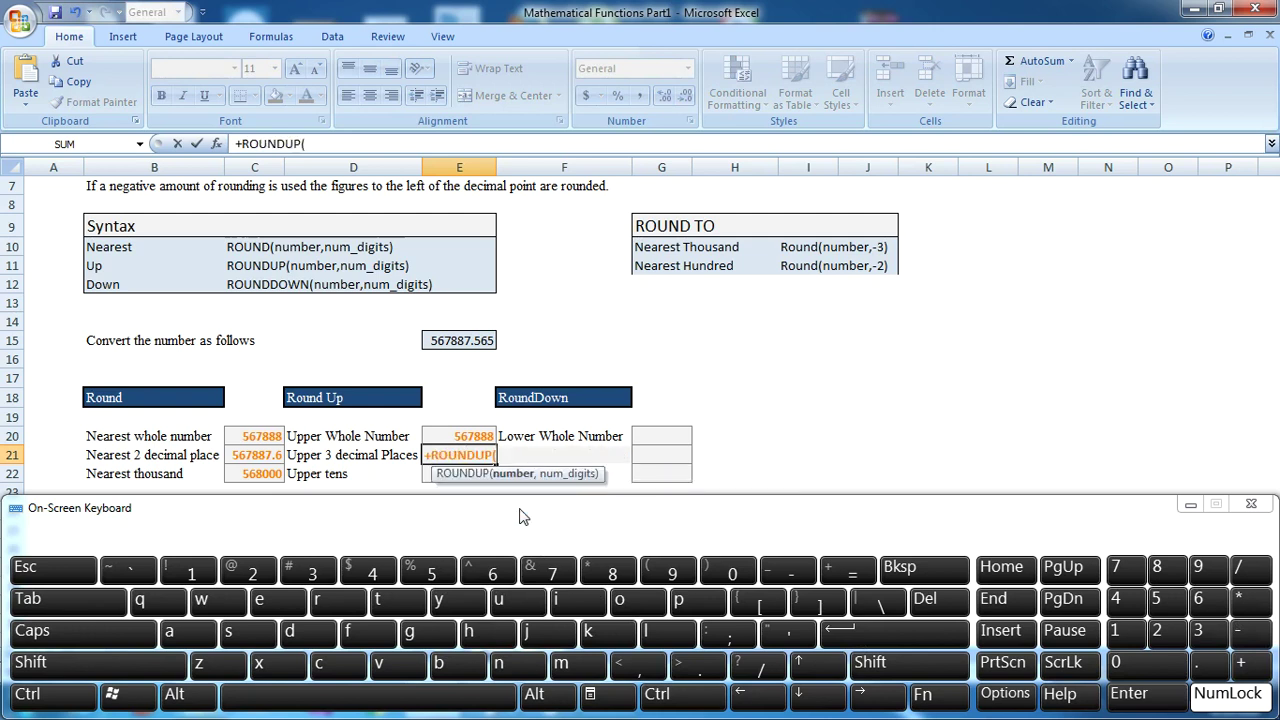
left_click(470, 345)
type(",")
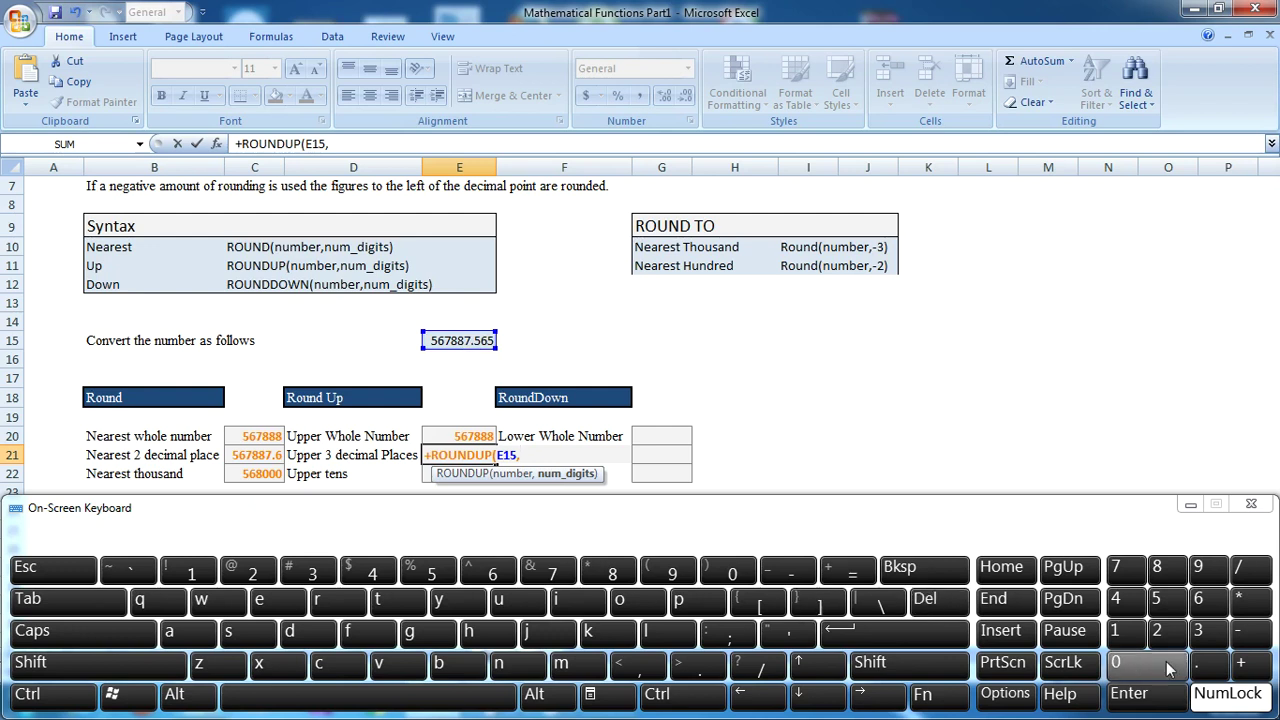
left_click(1198, 630)
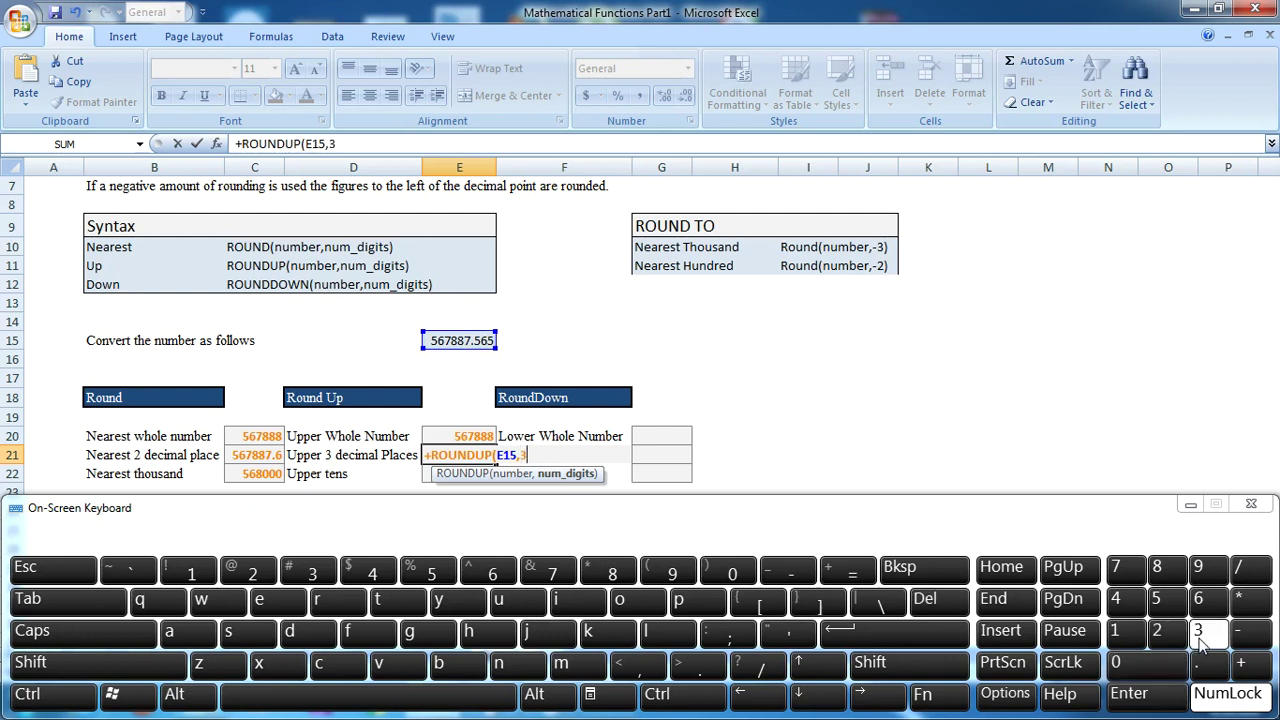
left_click(895, 632)
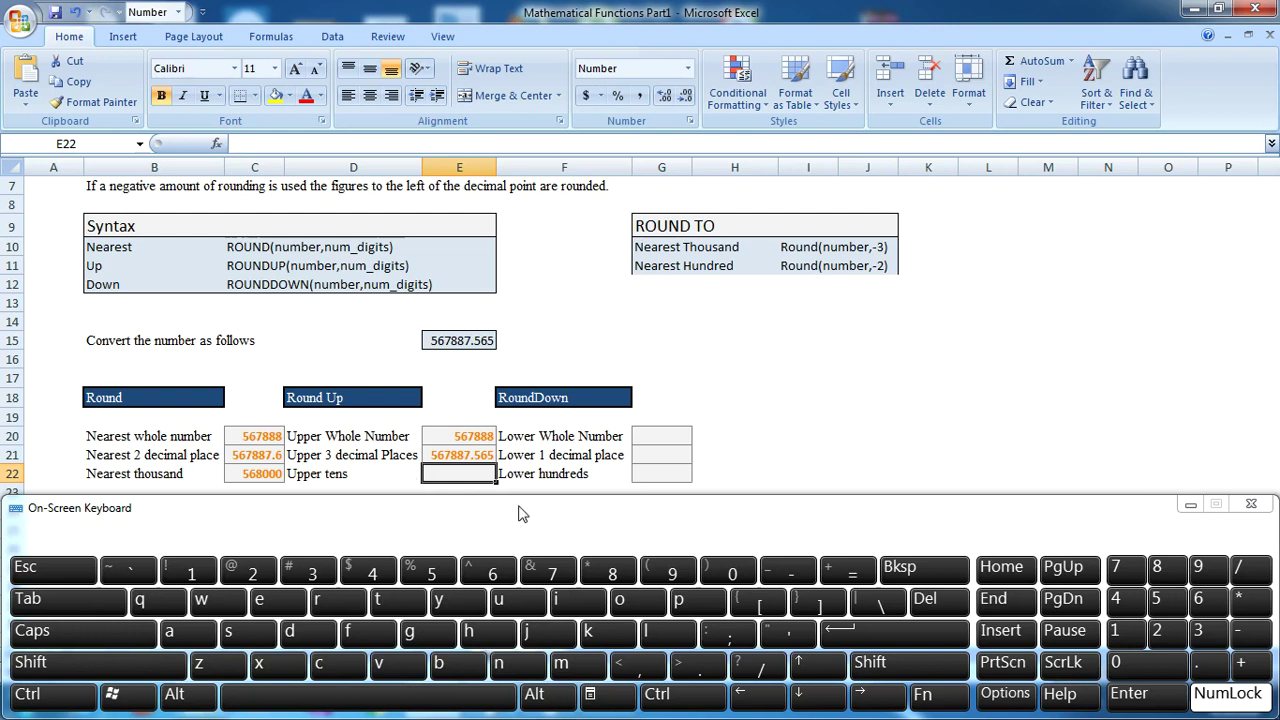
Enter the formula +ROUNDUP(E15,-1) in cell E22 to round the number up to the upper tens
left_click(1241, 664)
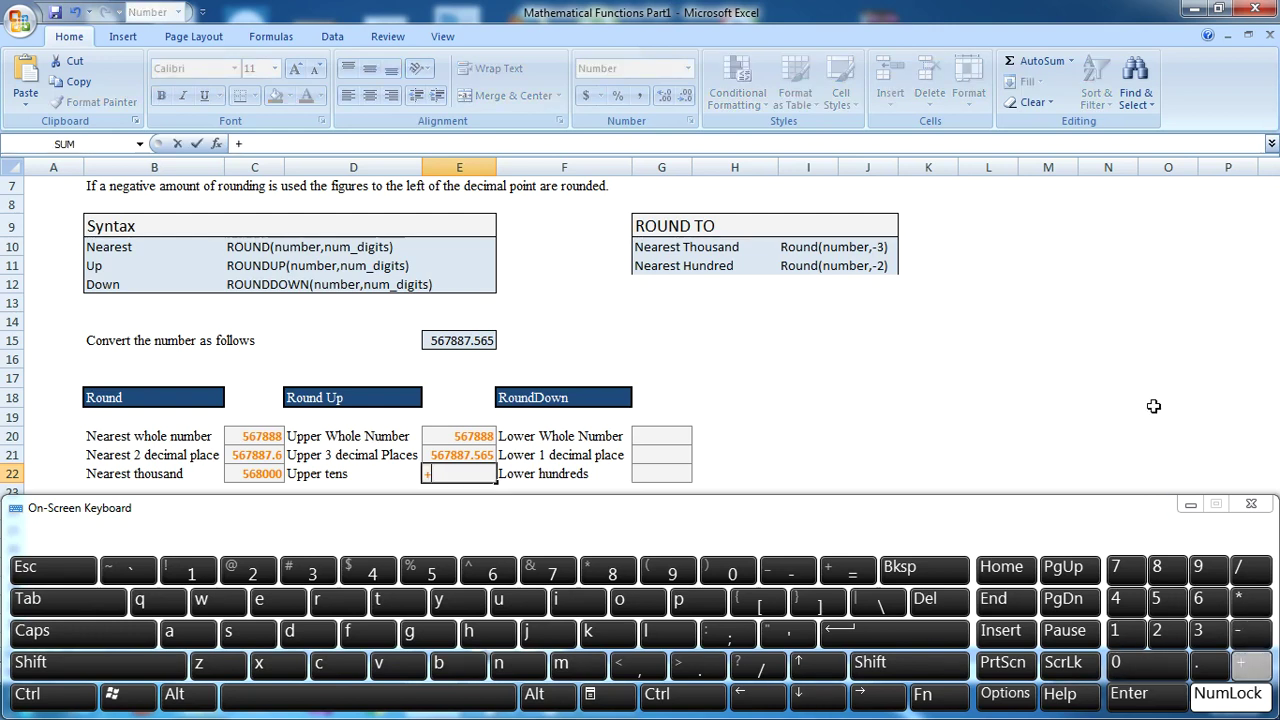
type("round")
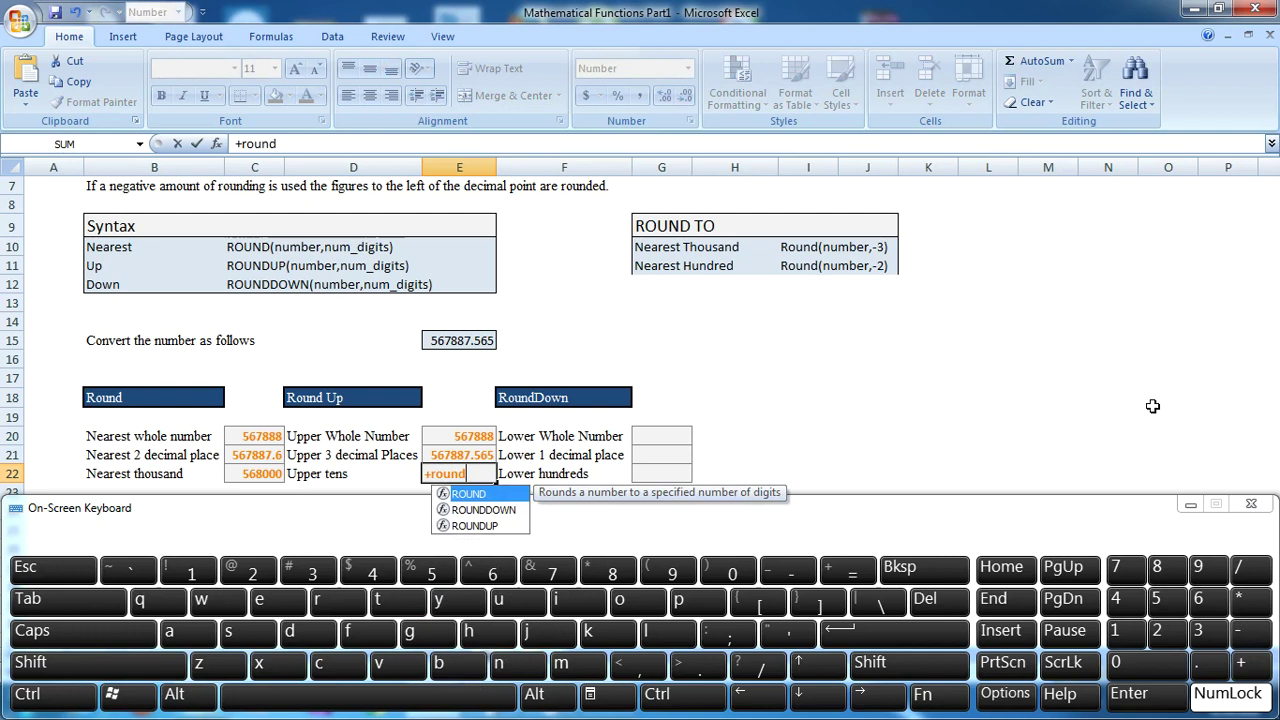
type("up")
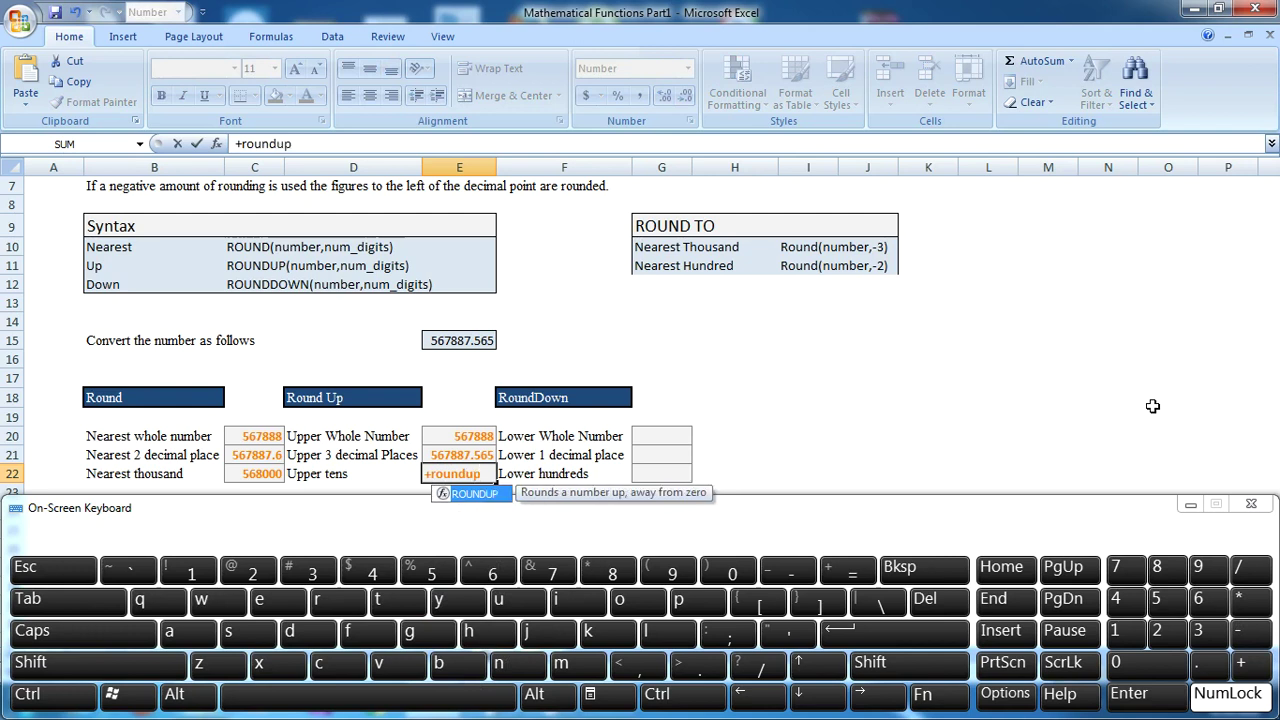
left_click(100, 606)
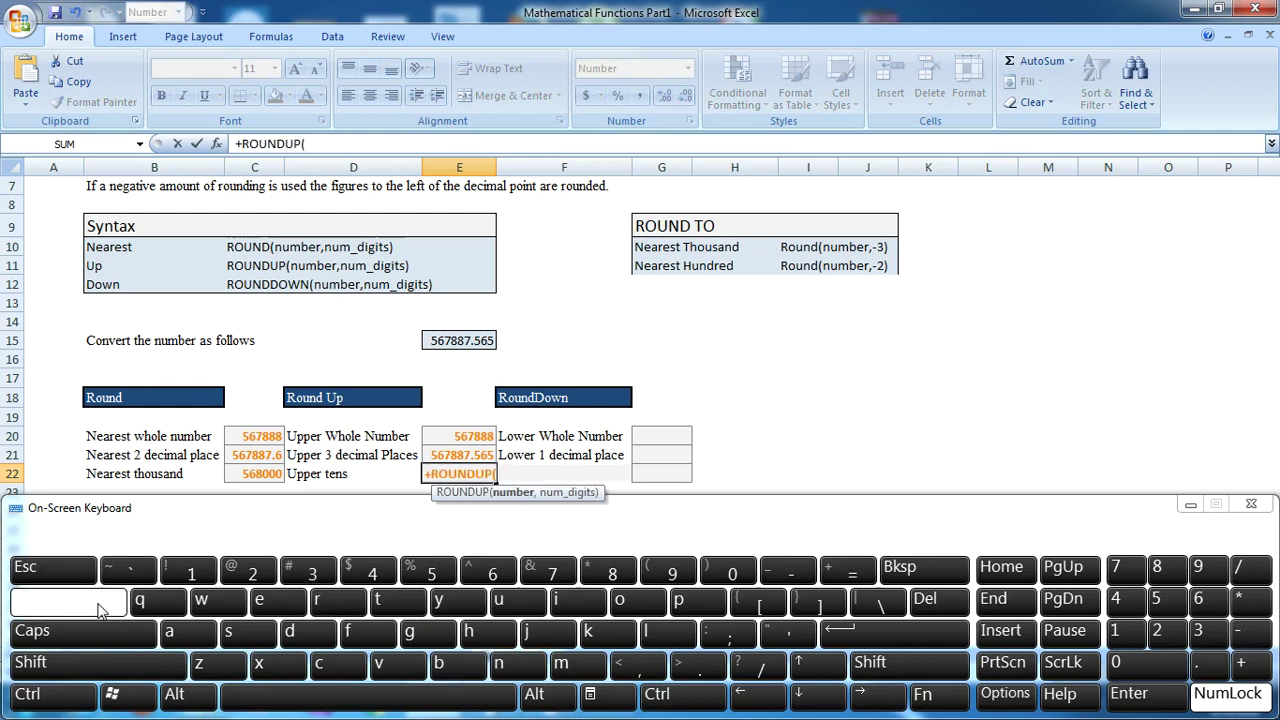
left_click(487, 341)
type(",-")
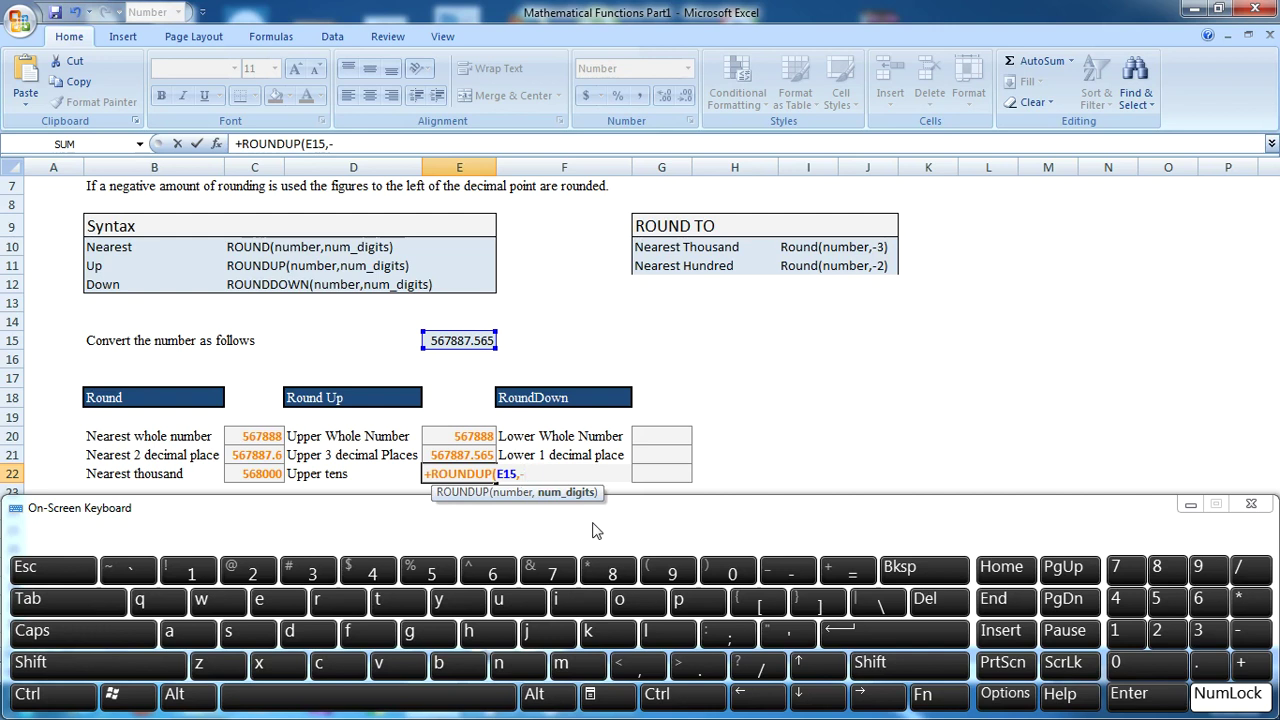
key("Return")
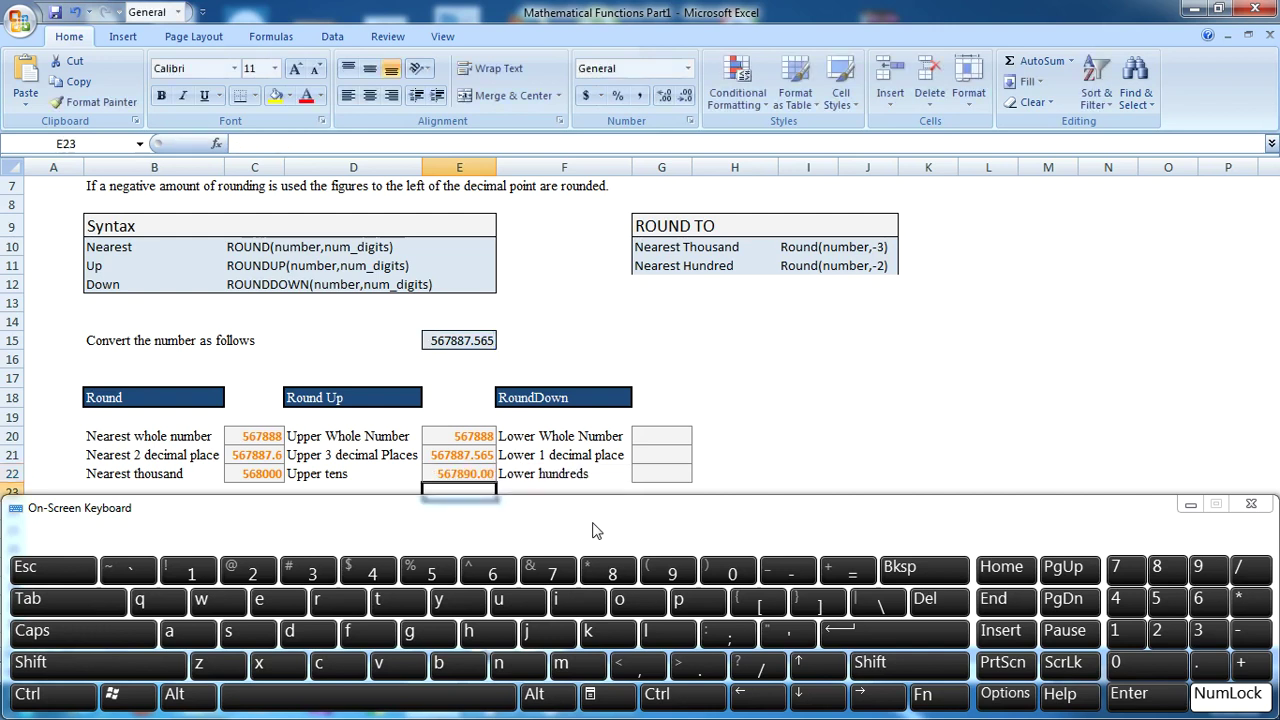
Review the three ROUNDUP formulas in cells E20, E21 and E22
key("Up")
key("Up")
key("Up")
key("Down")
key("Down")
key("Up")
key("Up")
key("Up")
key("Left")
Enter the formula +ROUNDDOWN(E15,0) in cell G20 and compare it with the ROUNDUP formula in E20
key("Right")
key("Right")
key("Right")
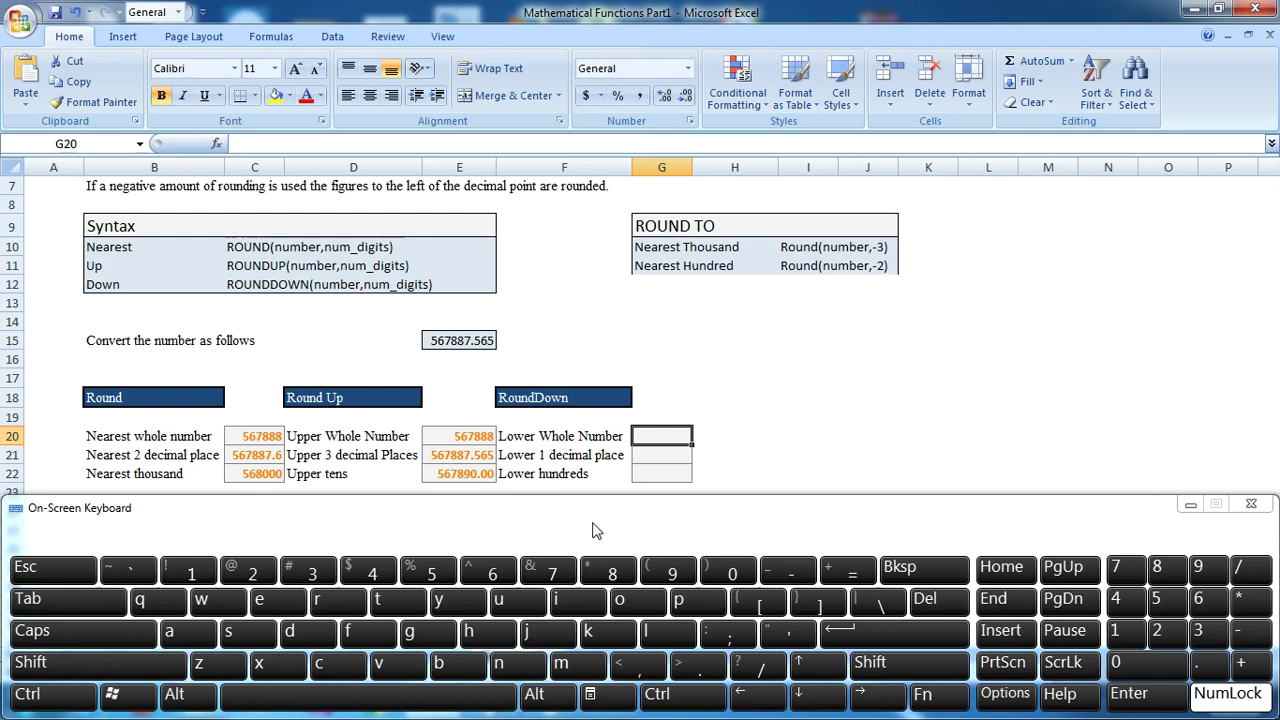
left_click(1268, 678)
type("round")
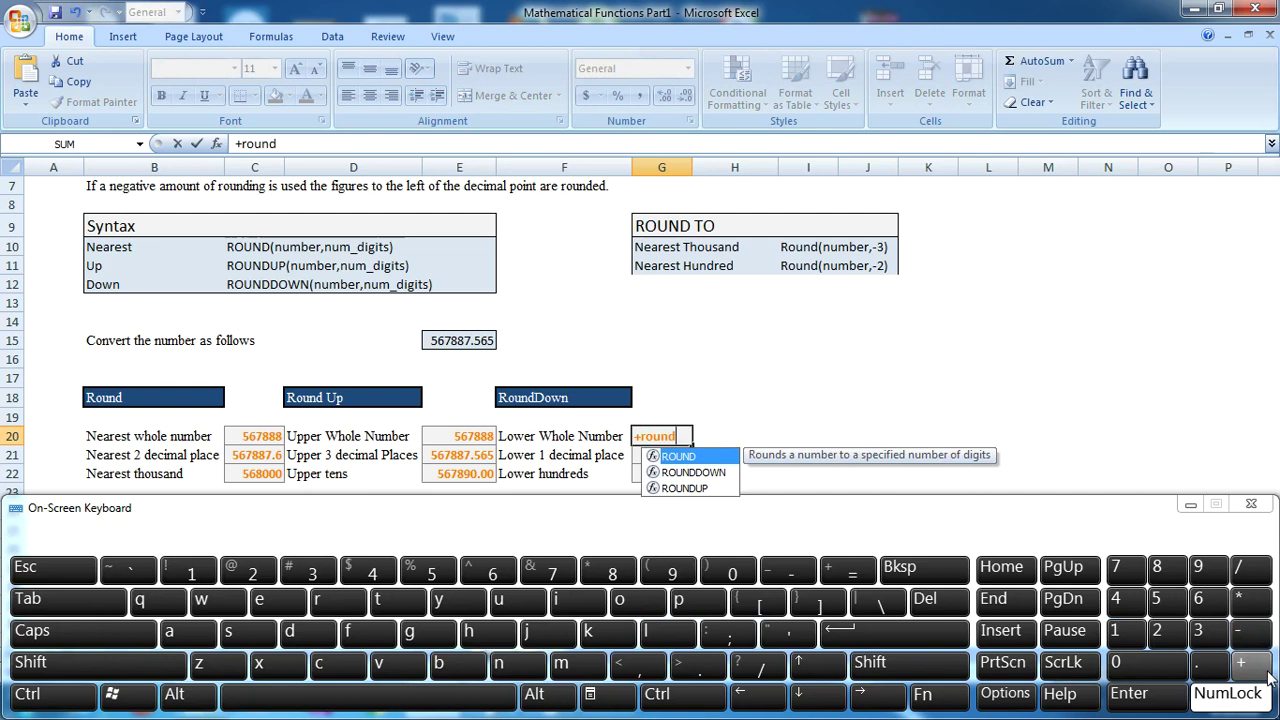
left_click(705, 472)
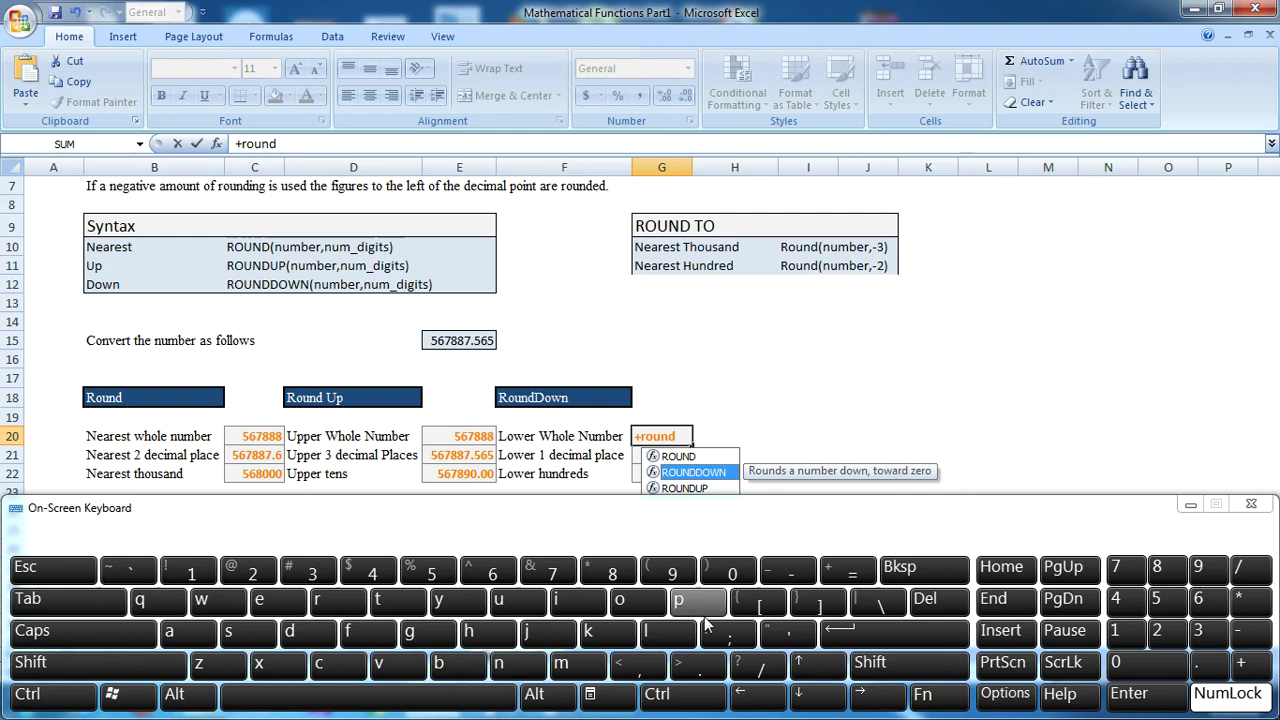
left_click(86, 603)
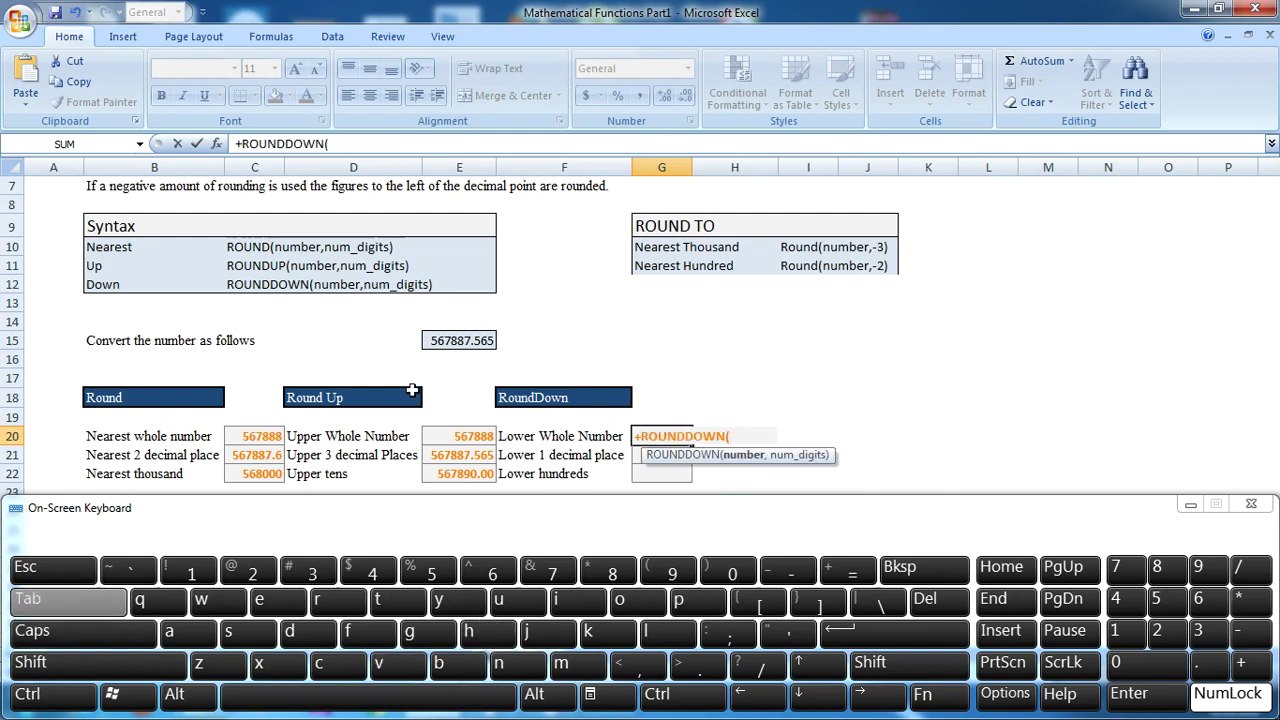
left_click(432, 342)
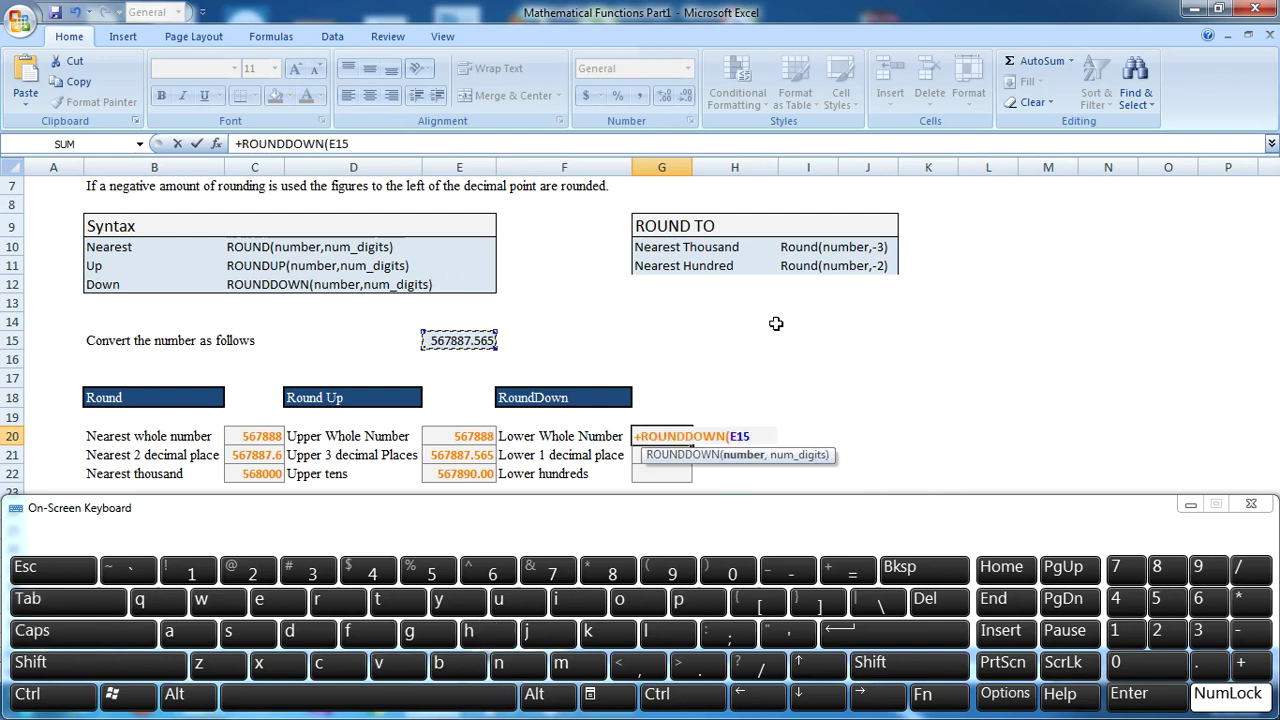
type(",")
left_click(1120, 664)
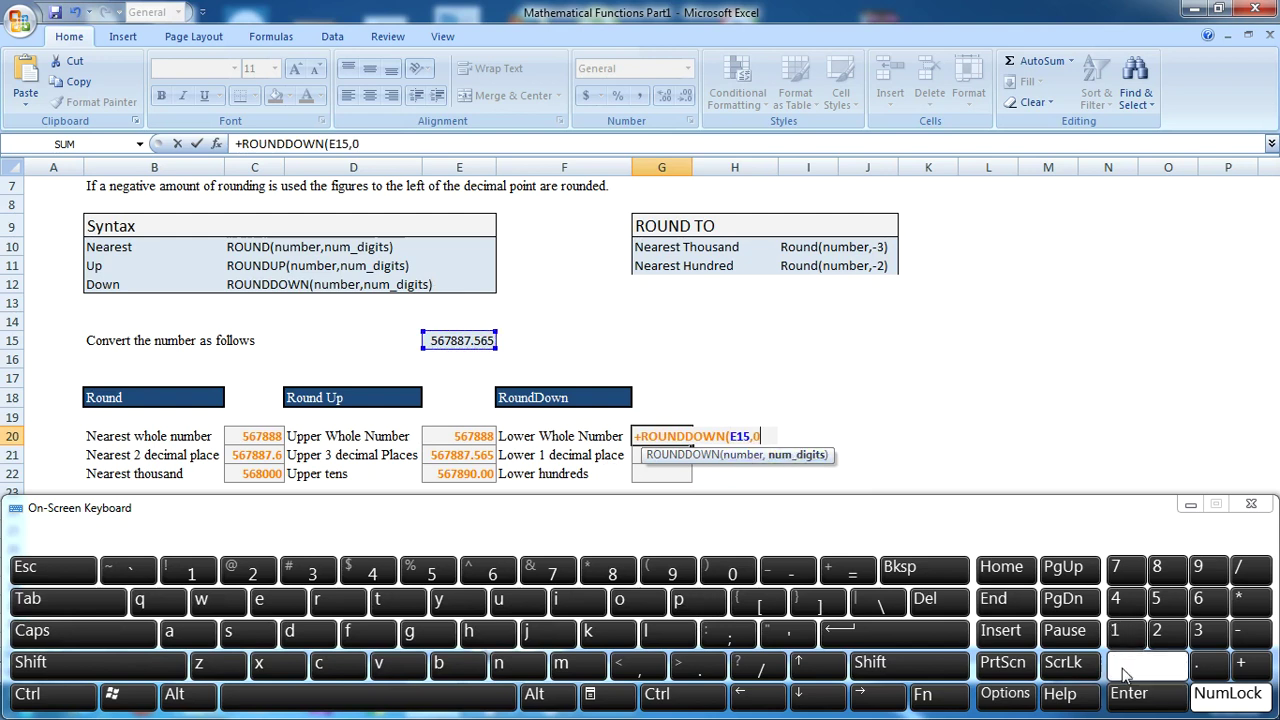
left_click(940, 627)
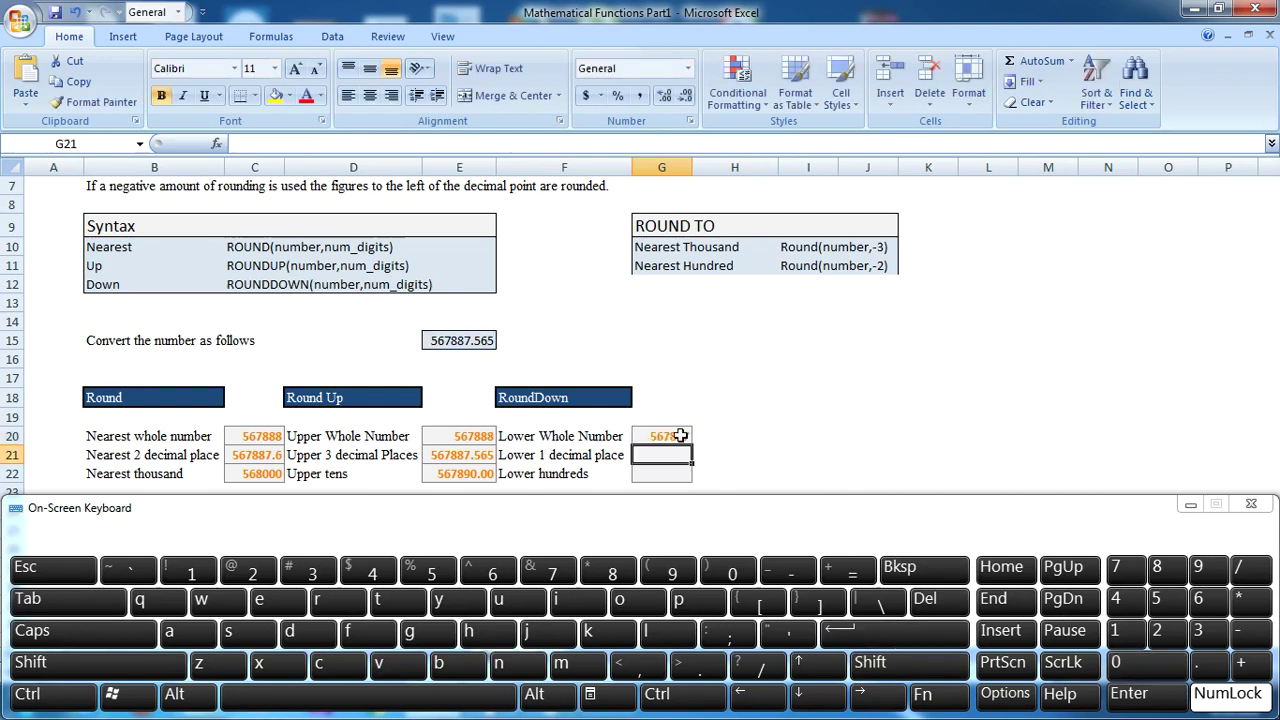
left_click(673, 436)
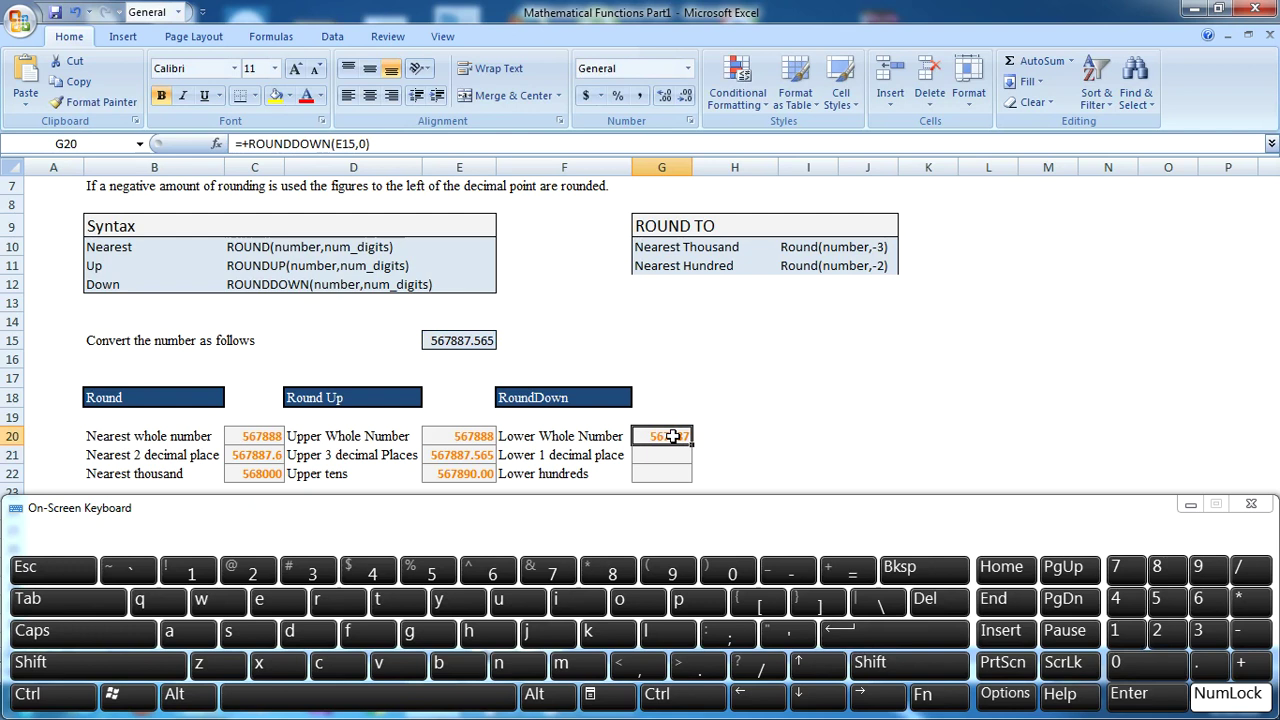
left_click(457, 436)
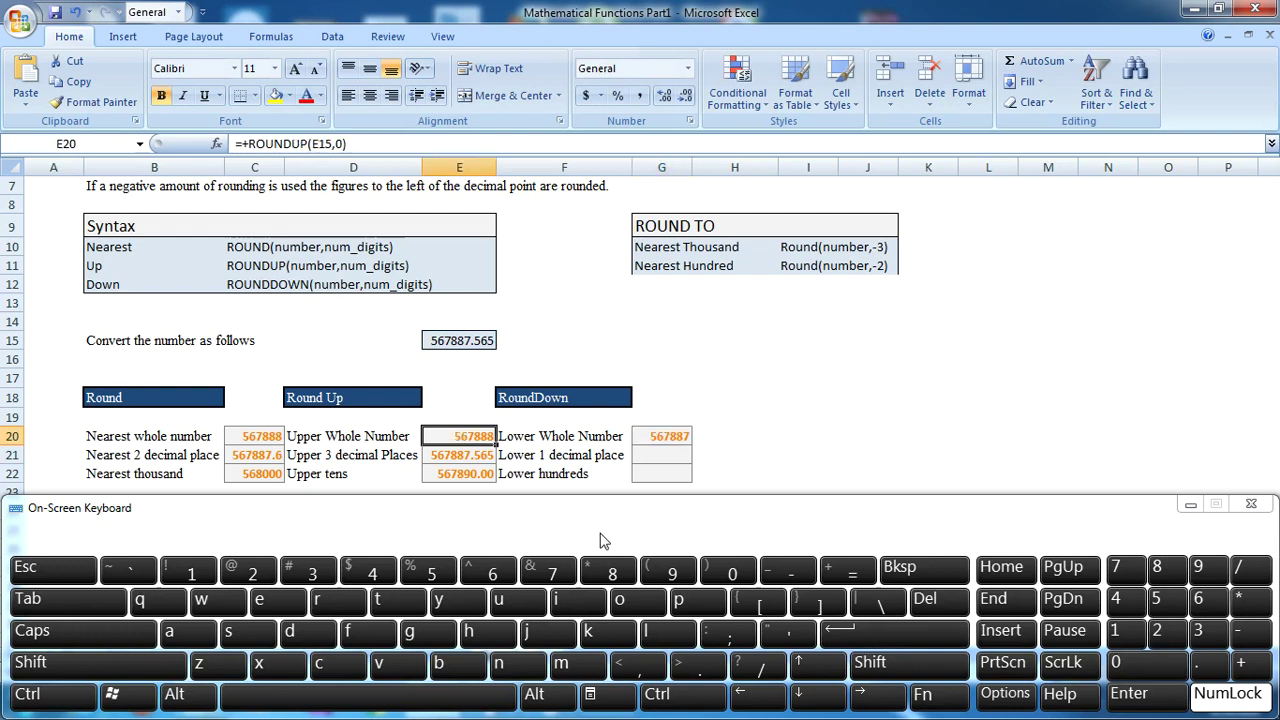
Enter the formula +ROUNDDOWN(E15,1) in cell G21 to round the number down to 1 decimal place
left_click(670, 456)
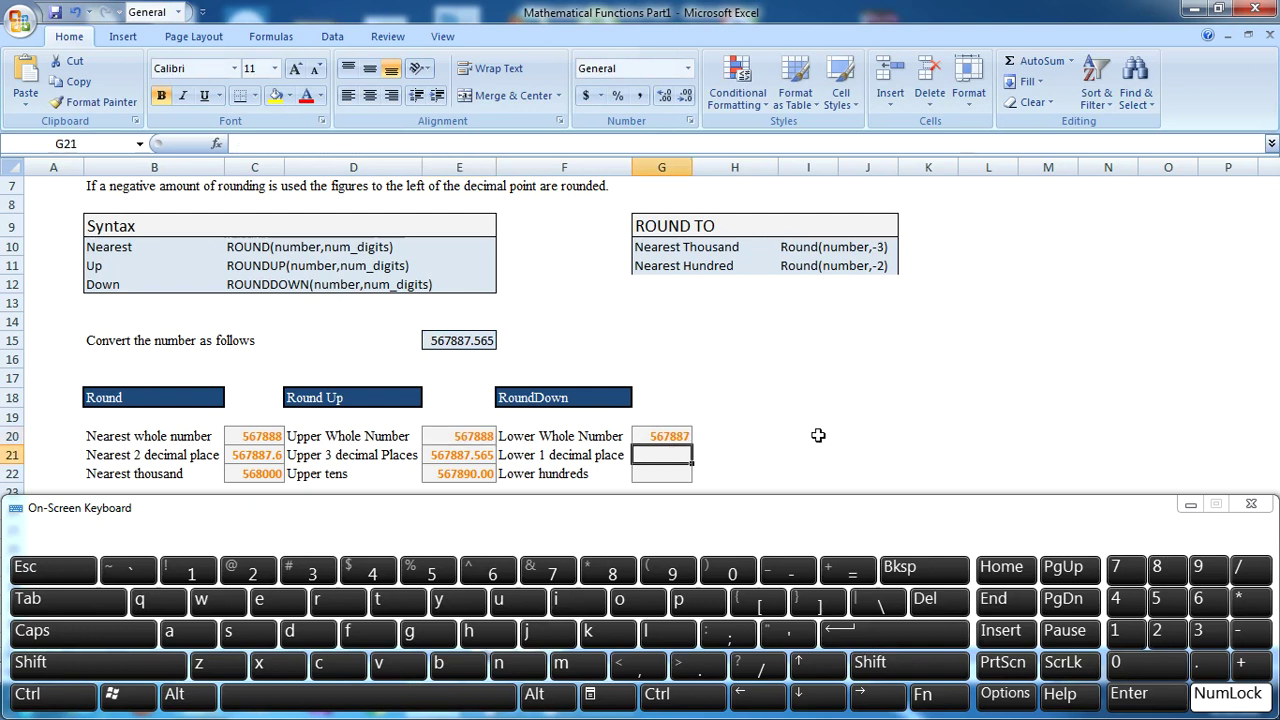
left_click(1252, 664)
type("ro")
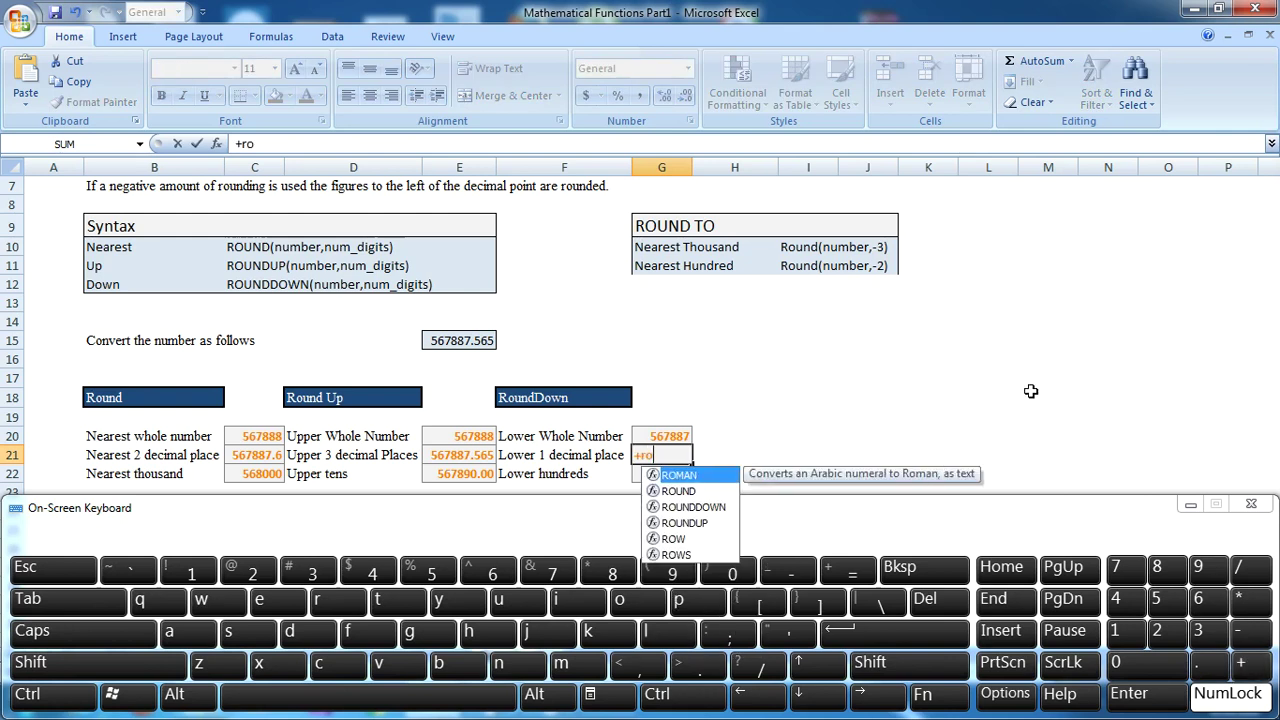
type("undd")
key("Tab")
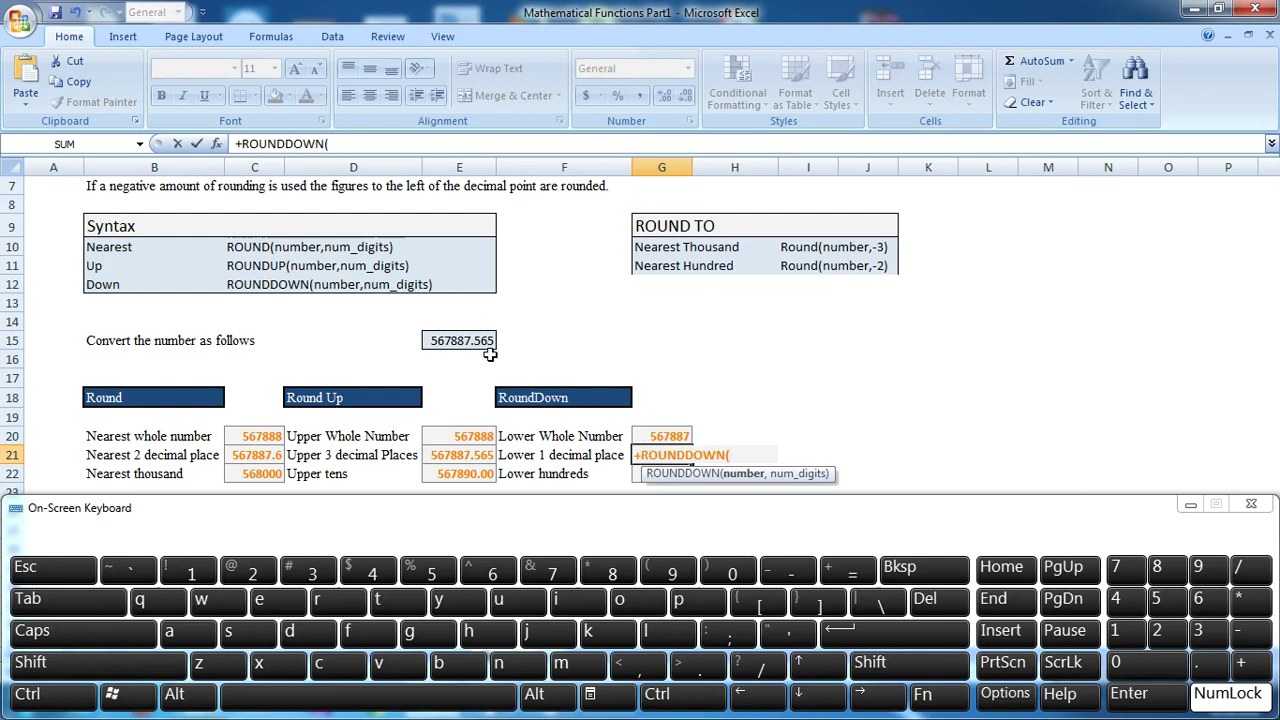
left_click(460, 343)
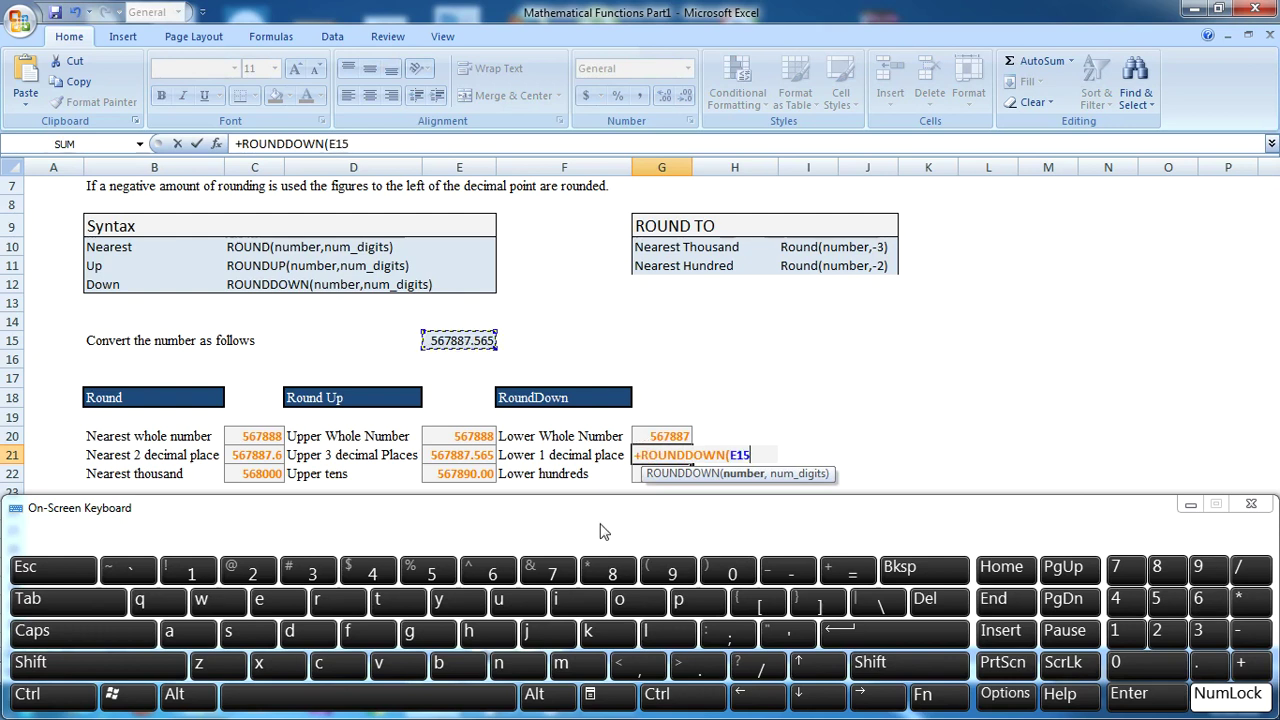
type(",")
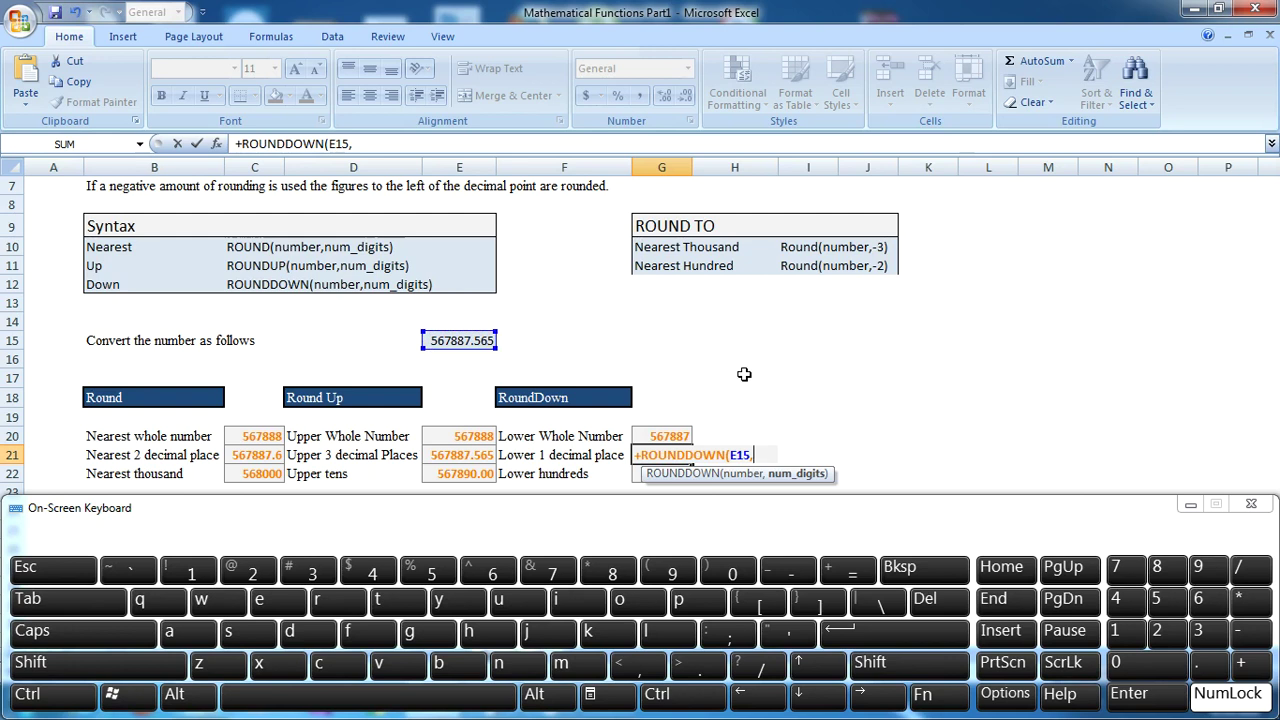
type("-1")
key("BackSpace")
key("BackSpace")
type("1")
key("Return")
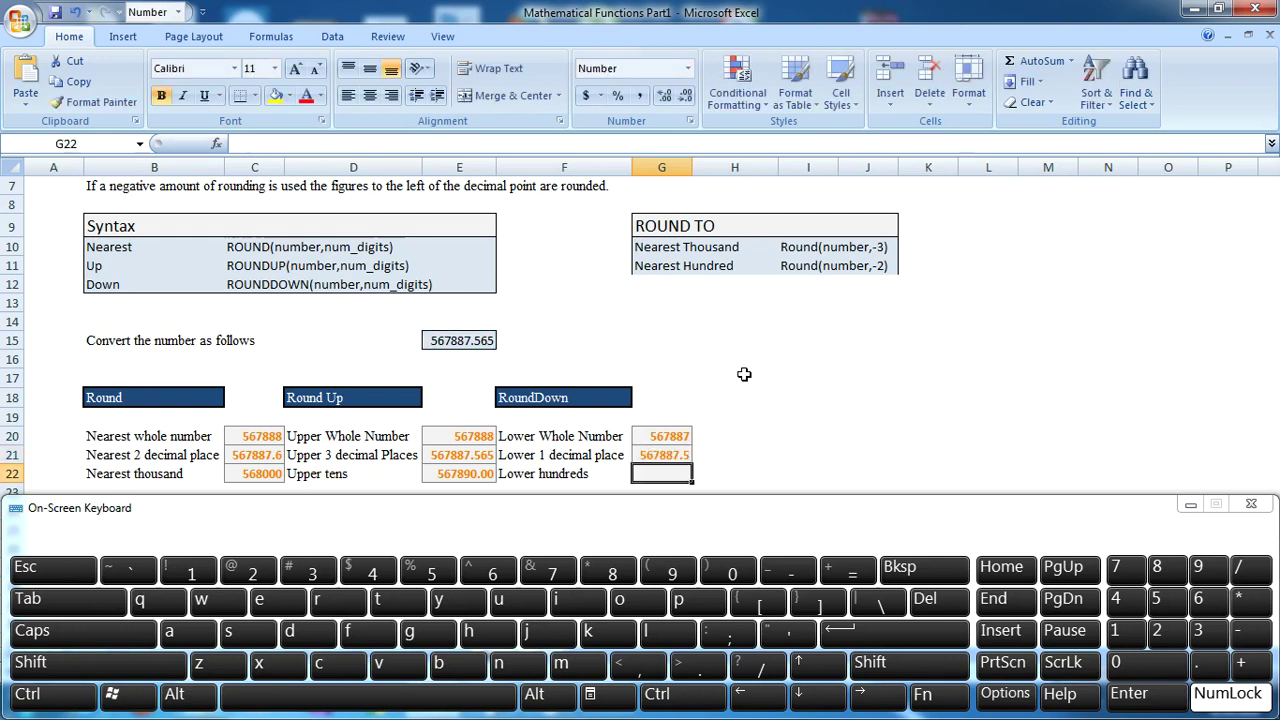
key("Up")
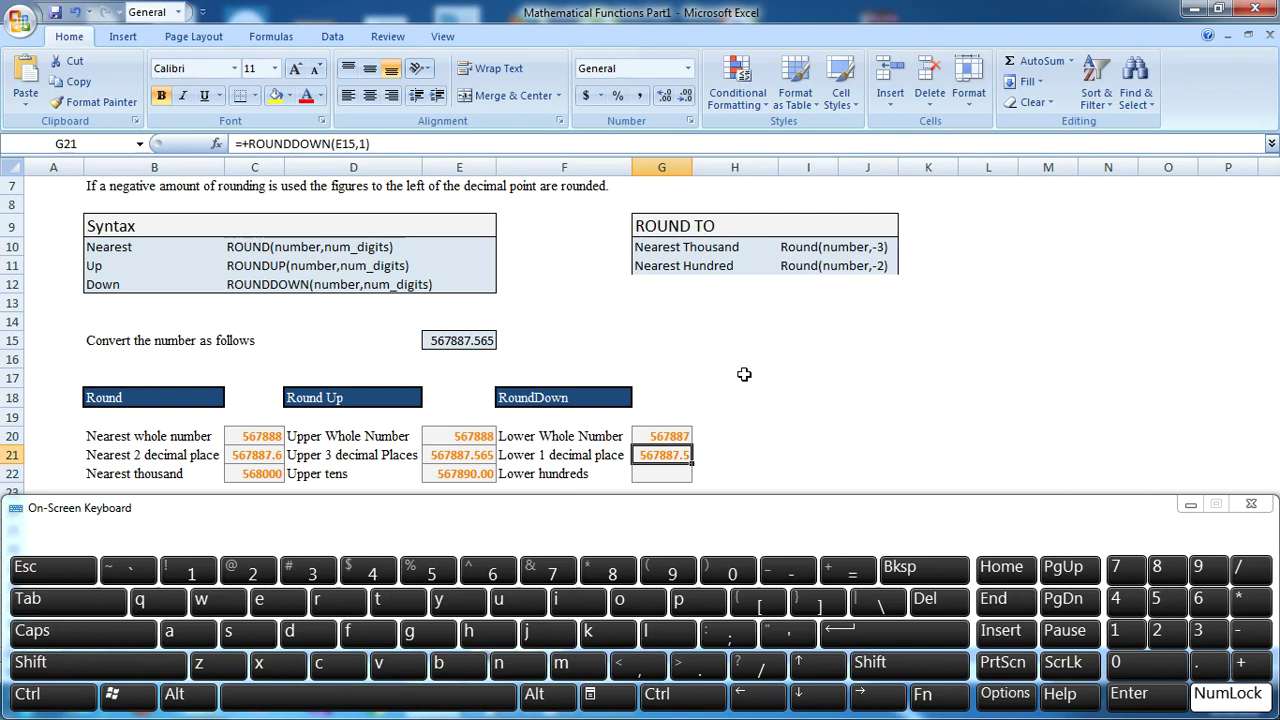
Enter the formula +ROUNDDOWN(E15,-2) in cell G22 to round the number down to the lower hundreds
left_click(662, 472)
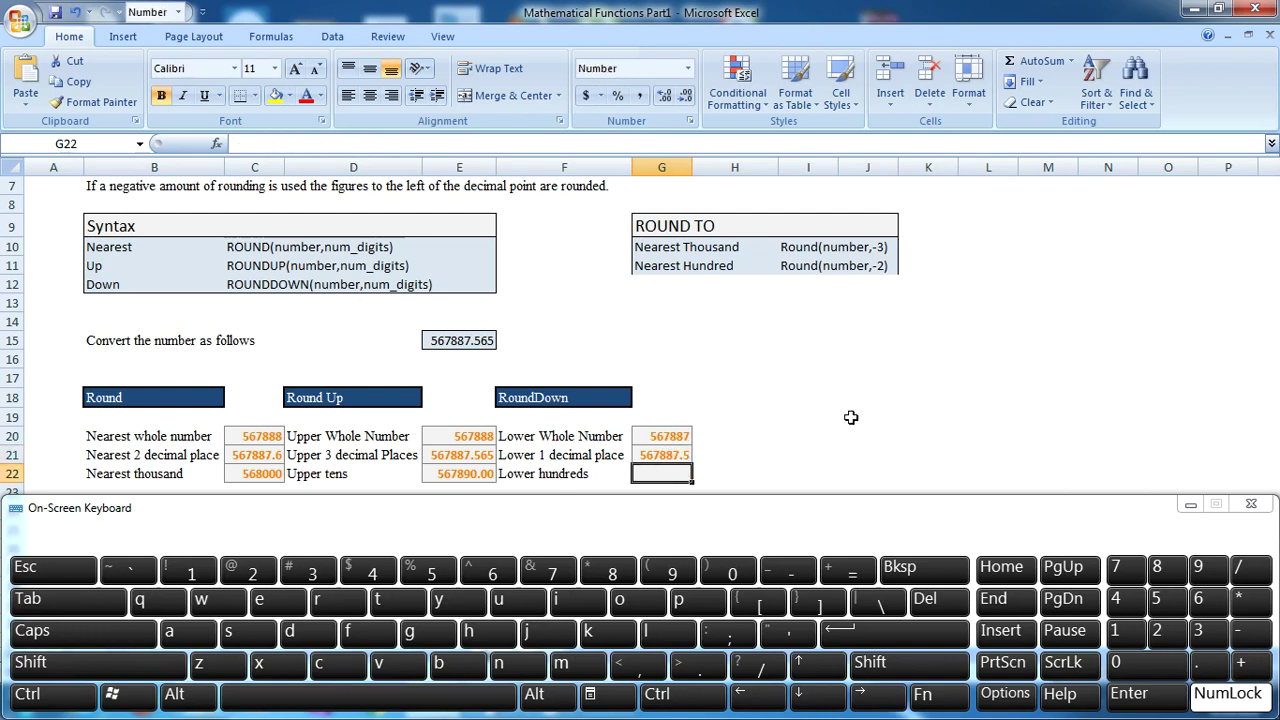
left_click(1243, 668)
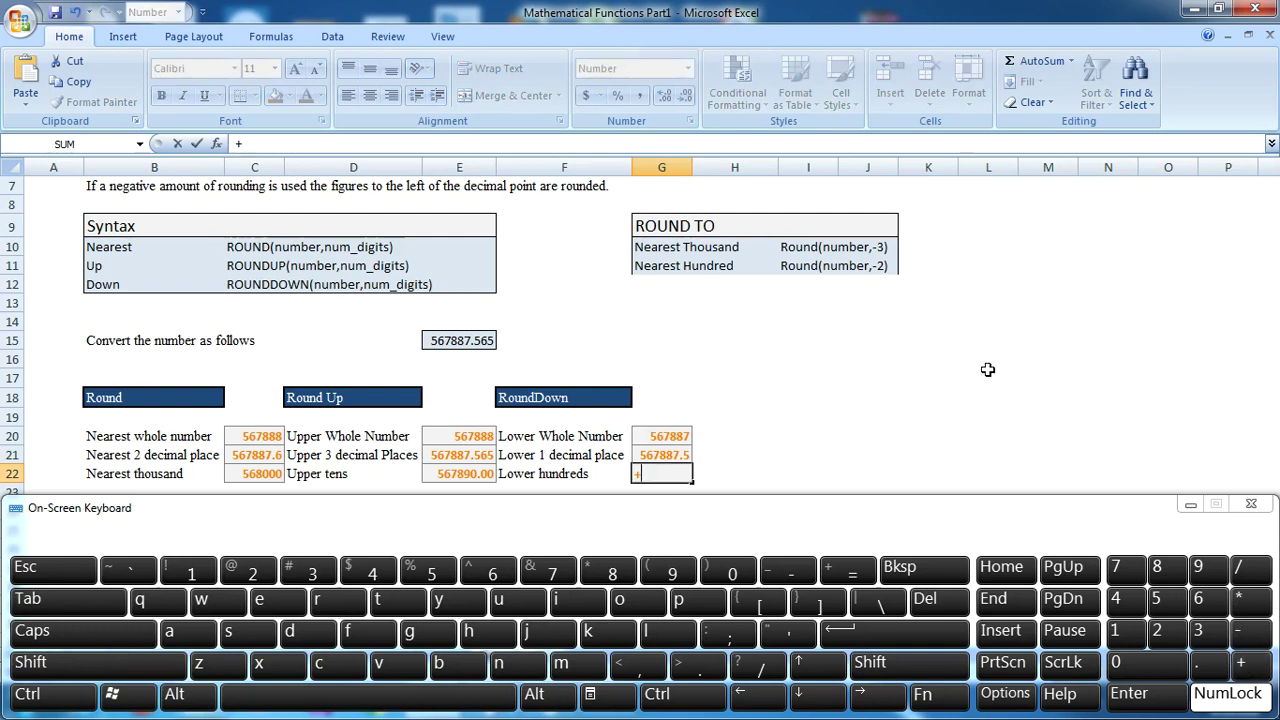
type("round")
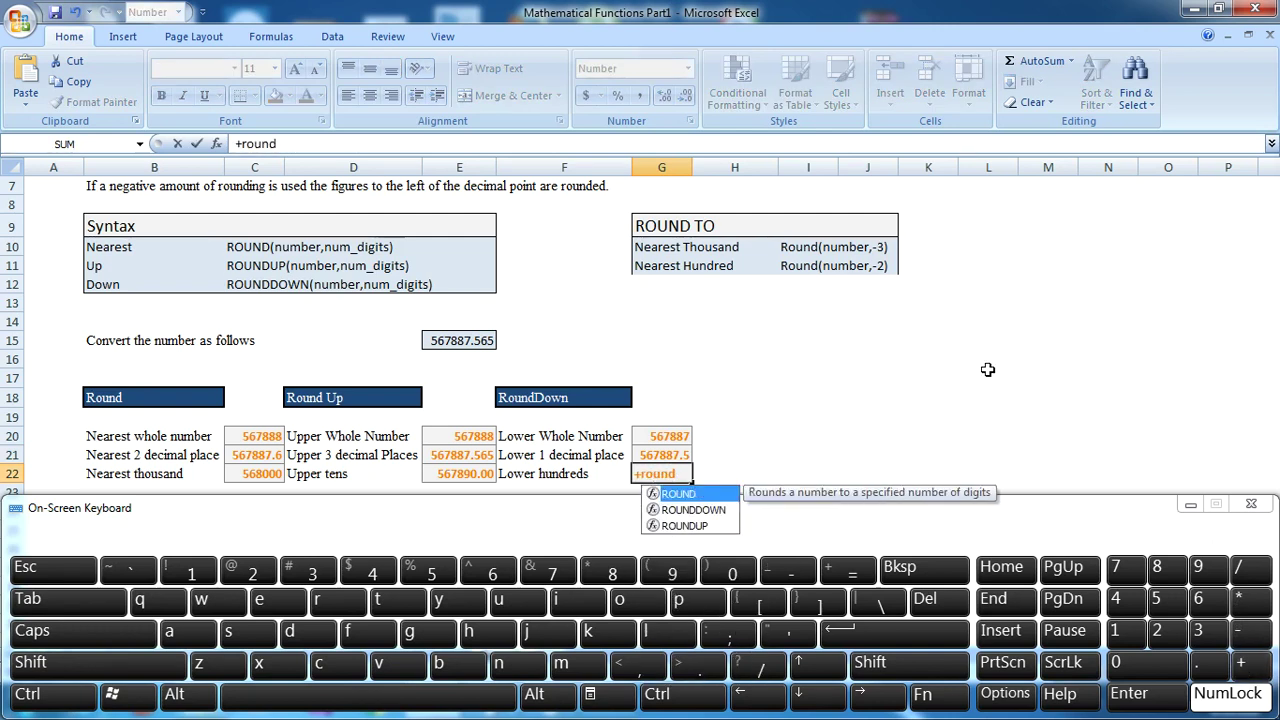
key("Down")
key("Tab")
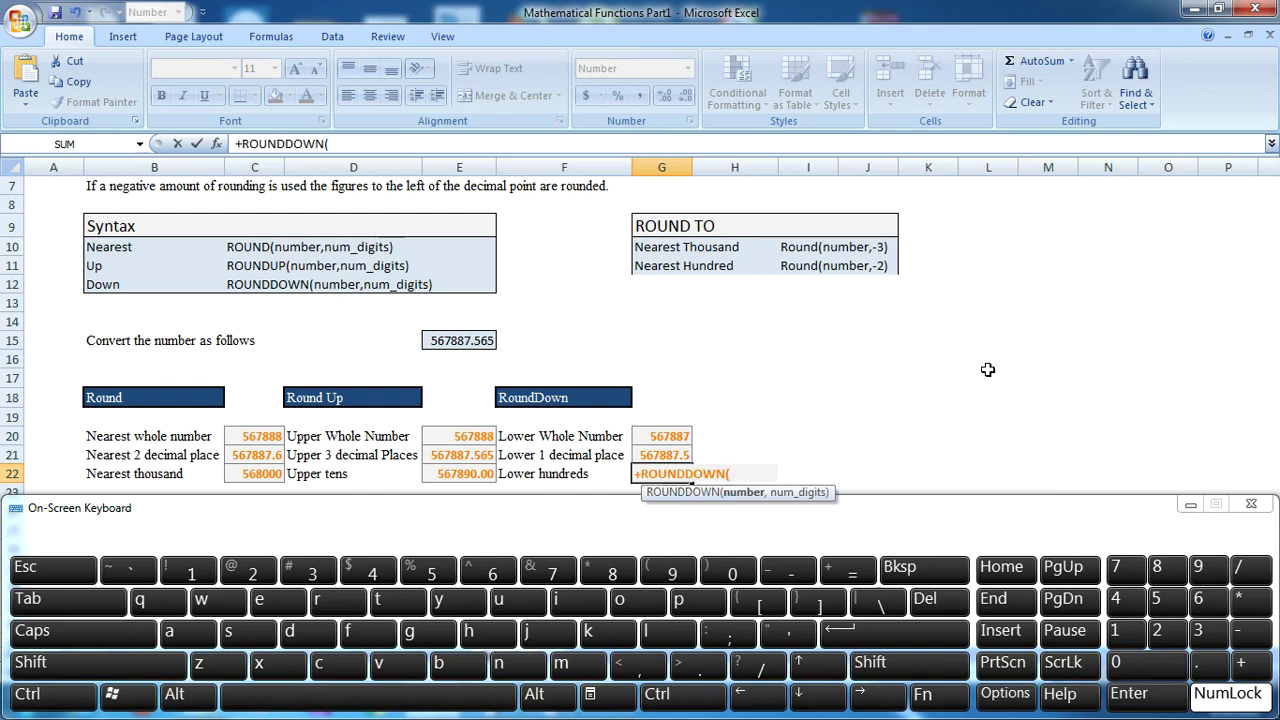
left_click(478, 340)
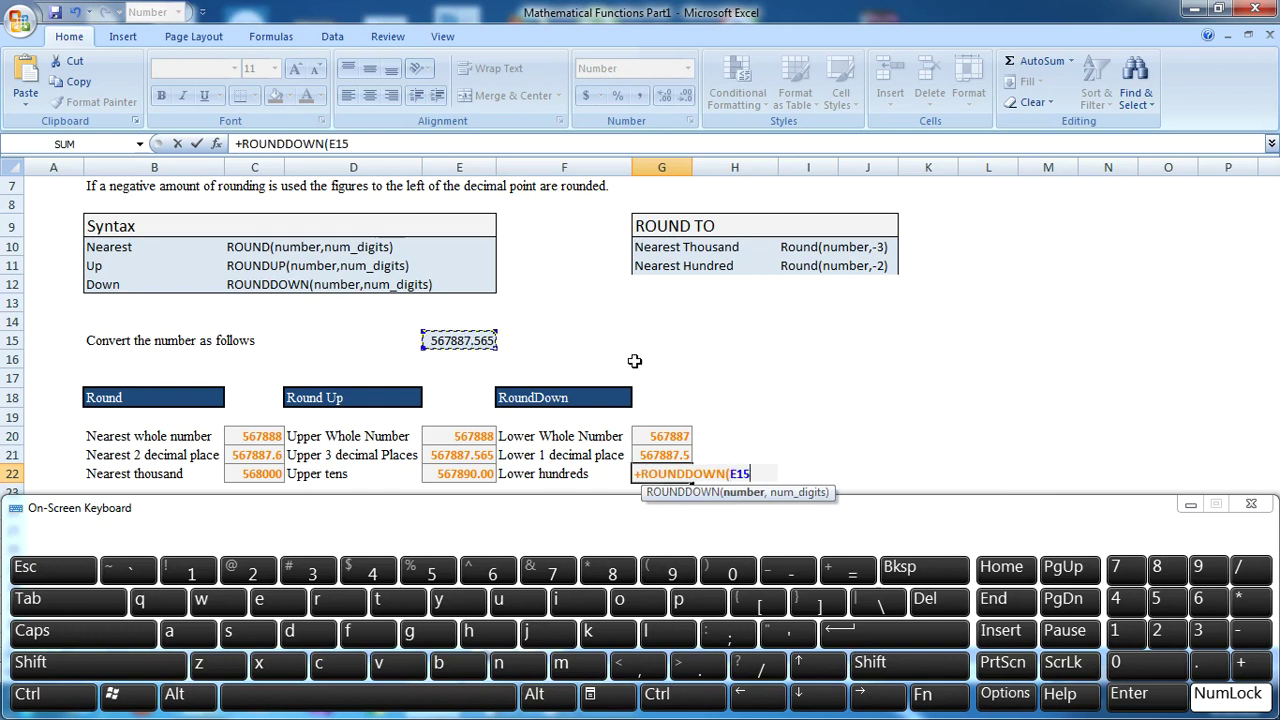
type(",")
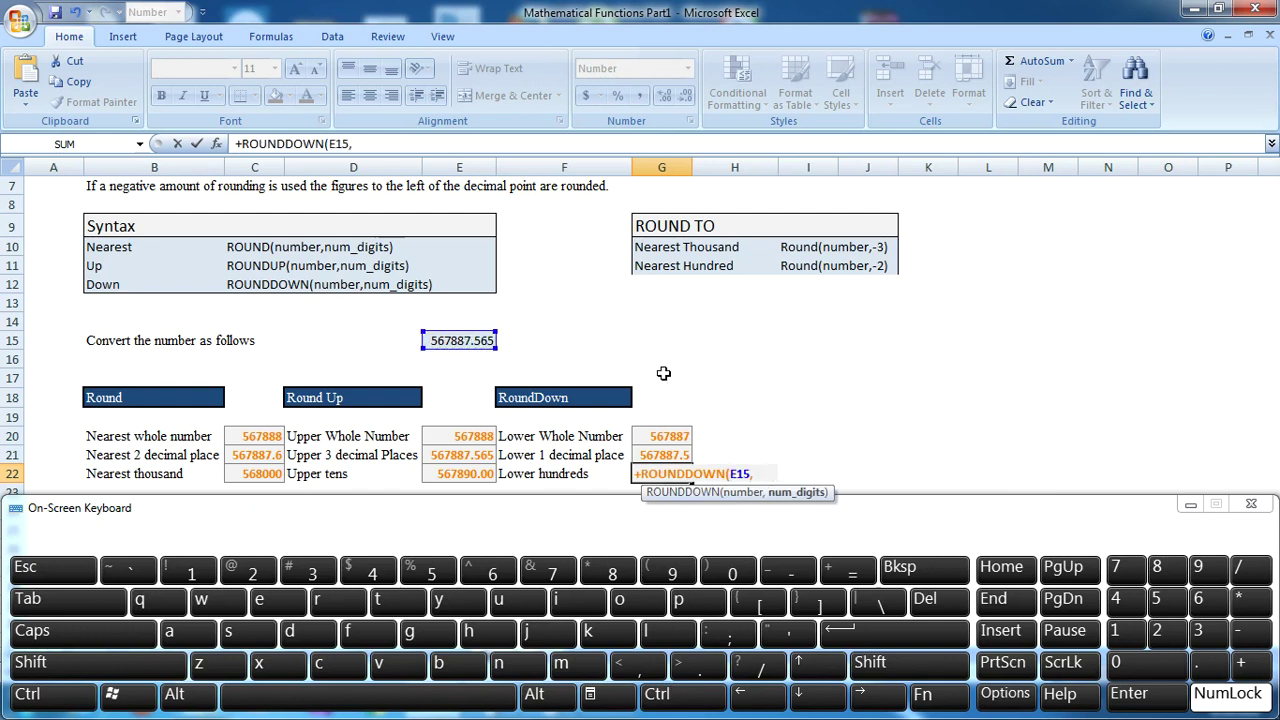
type("-2)")
key("Return")
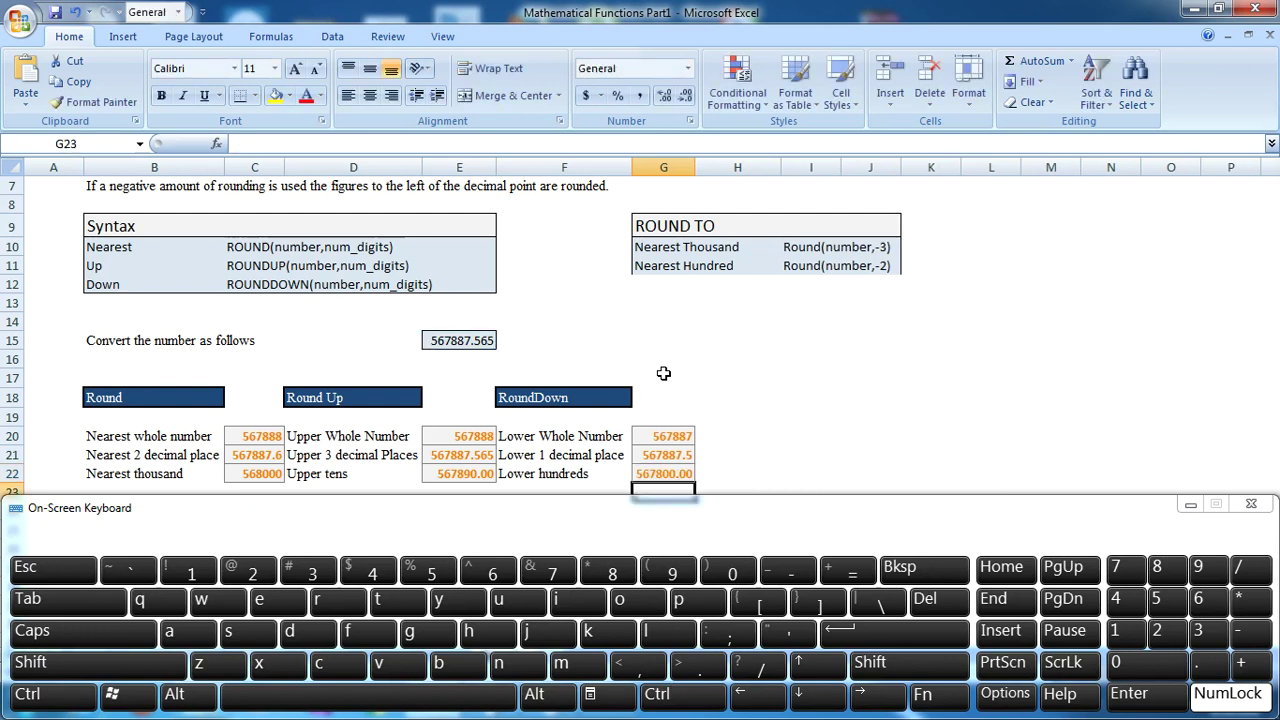
Review the three ROUNDDOWN formulas in cells G20, G21 and G22
key("Up")
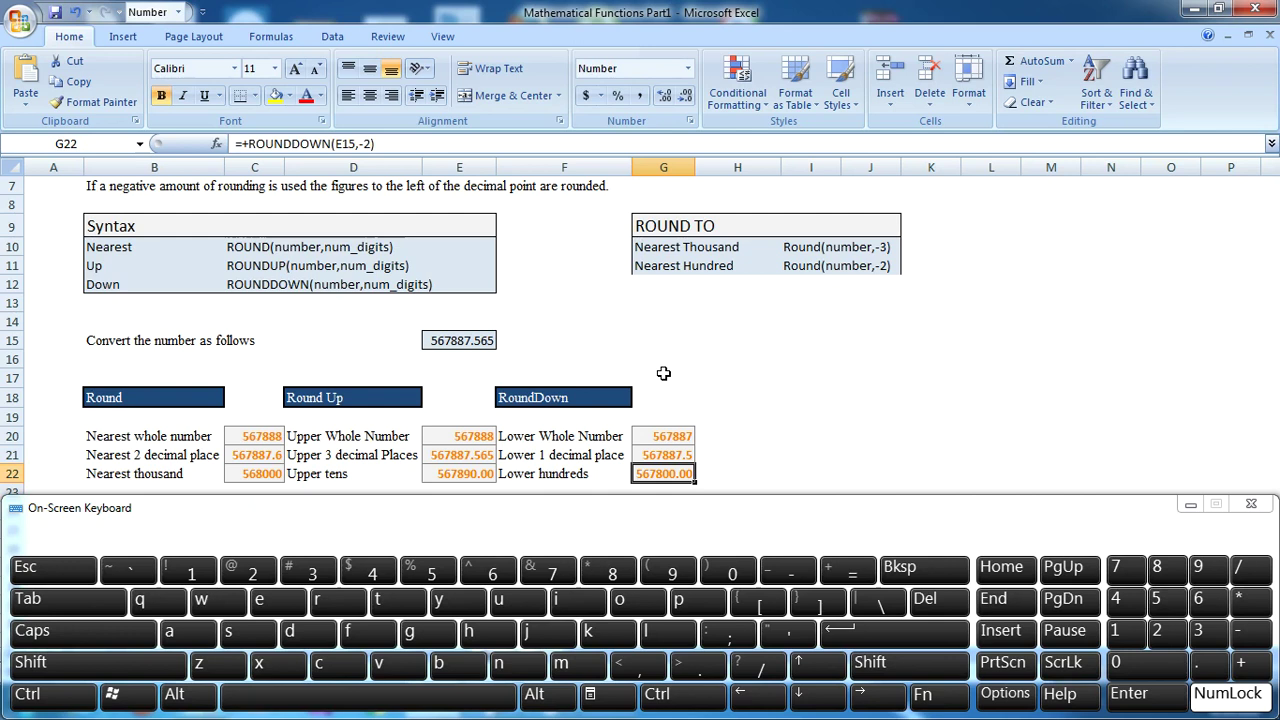
key("Up")
key("Down")
key("Up")
key("Up")
key("Left")
key("Left")
key("Left")
key("Left")
key("Left")
key("Up")
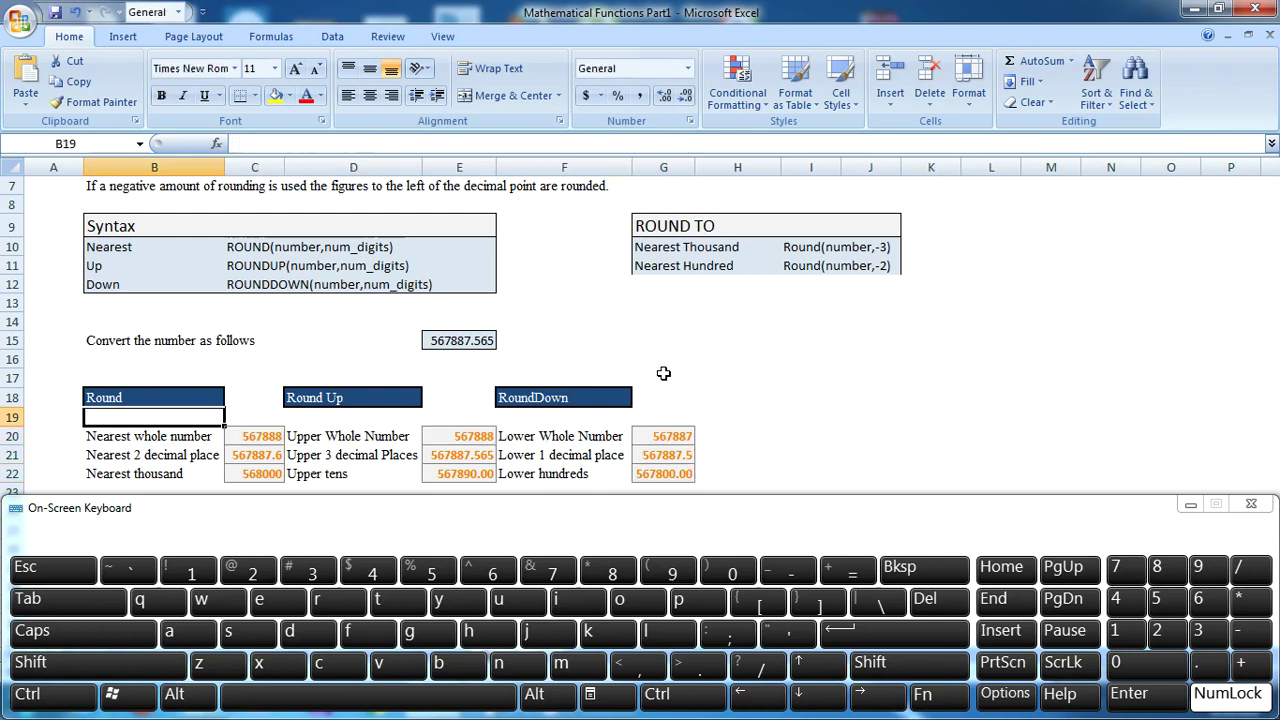
Reread the description of the rounding functions and their syntax above the exercise
key("Up")
key("Up")
key("Up")
key("Up")
key("Up")
key("Up")
key("Up")
key("Up")
key("Up")
key("Up")
key("Up")
key("Up")
key("Up")
key("Up")
key("Up")
key("Up")
key("Down")
key("Down")
key("Down")
key("Down")
key("Down")
key("Down")
key("Down")
key("Down")
key("Down")
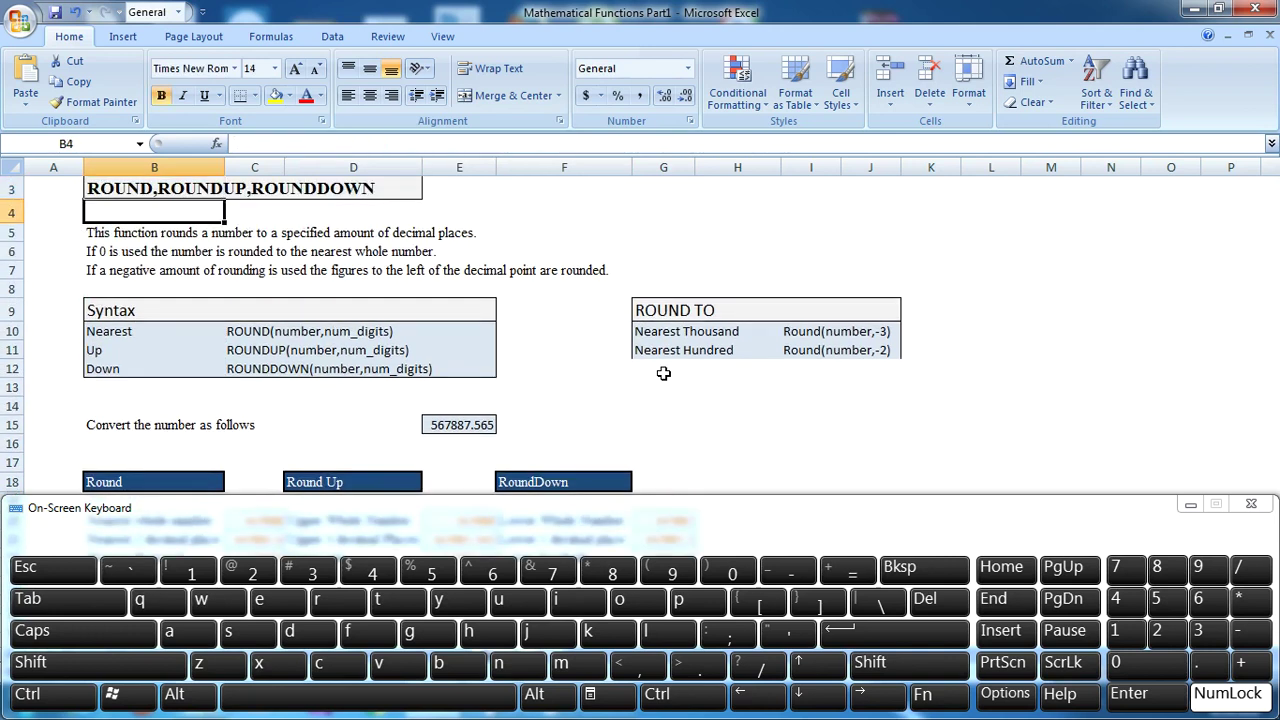
key("Down")
key("Down")
key("Down")
key("Down")
key("Down")
key("Down")
key("Up")
key("Up")
key("Up")
key("Up")
key("Up")
key("Up")
key("Up")
key("Up")
key("Up")
key("Up")
key("Up")
key("Up")
key("Up")
key("Right")
key("Right")
key("Right")
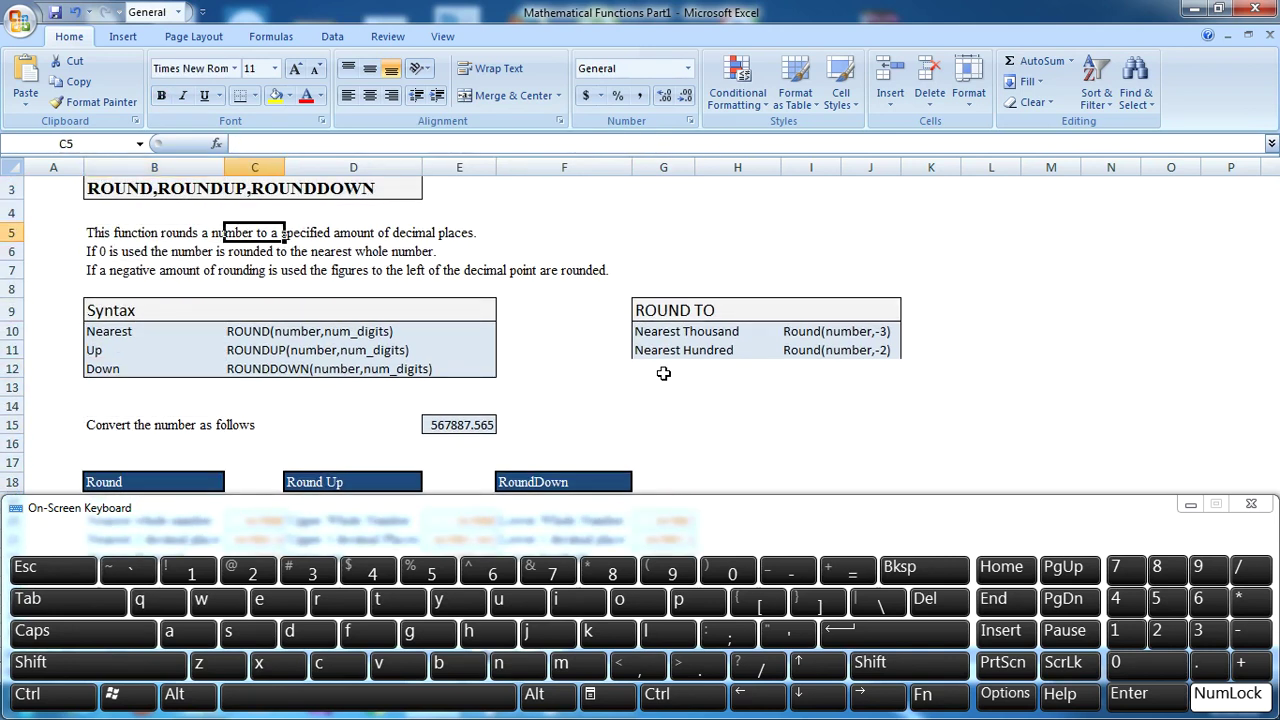
key("Down")
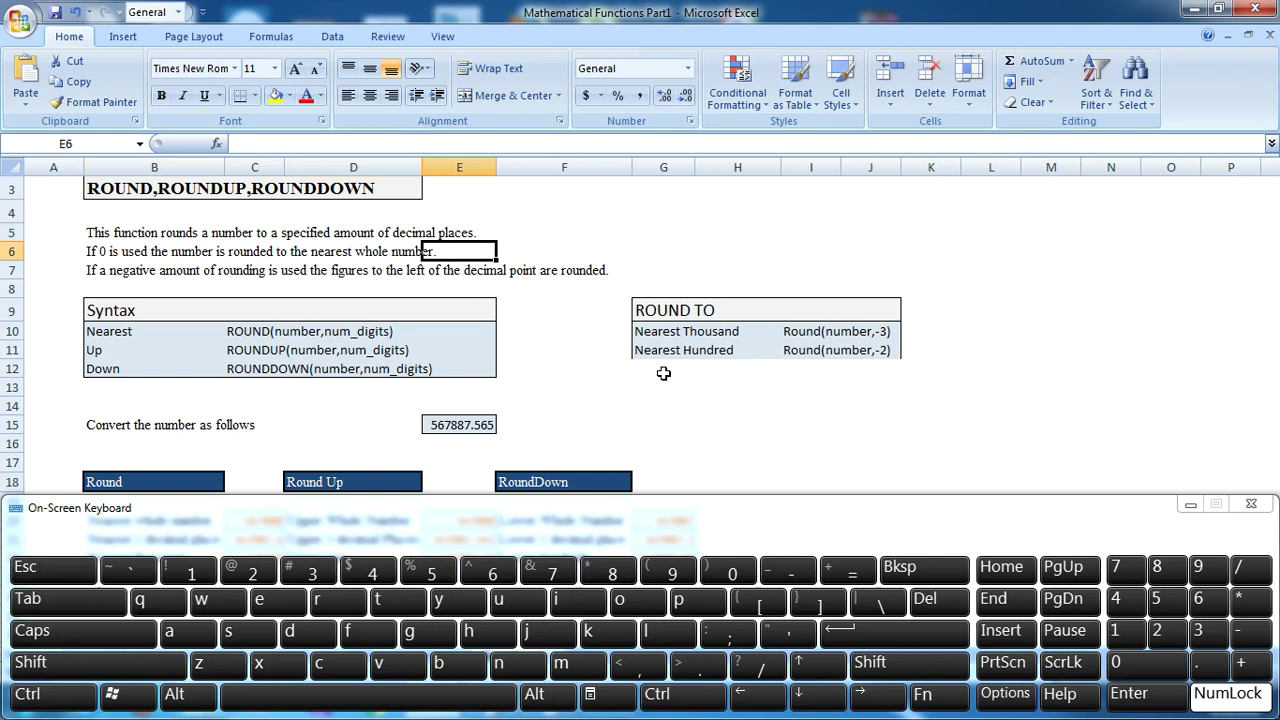
Examine the completed Round, Round Up and RoundDown results in rows 20 to 22
left_click(852, 245)
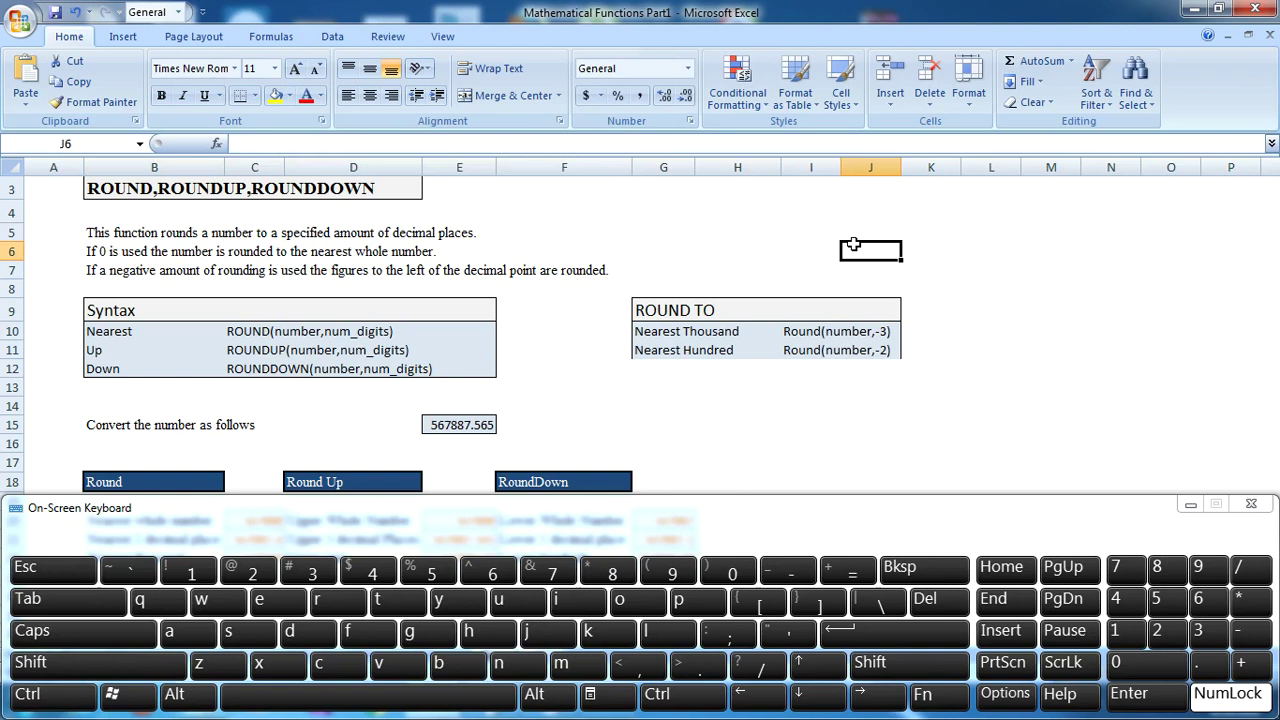
key("Down")
key("Down")
key("Down")
key("Down")
key("Down")
key("Down")
key("Down")
key("Down")
key("Down")
key("Down")
key("Down")
key("Down")
key("Down")
key("Down")
key("Down")
key("Down")
key("Down")
key("Down")
key("Down")
key("Down")
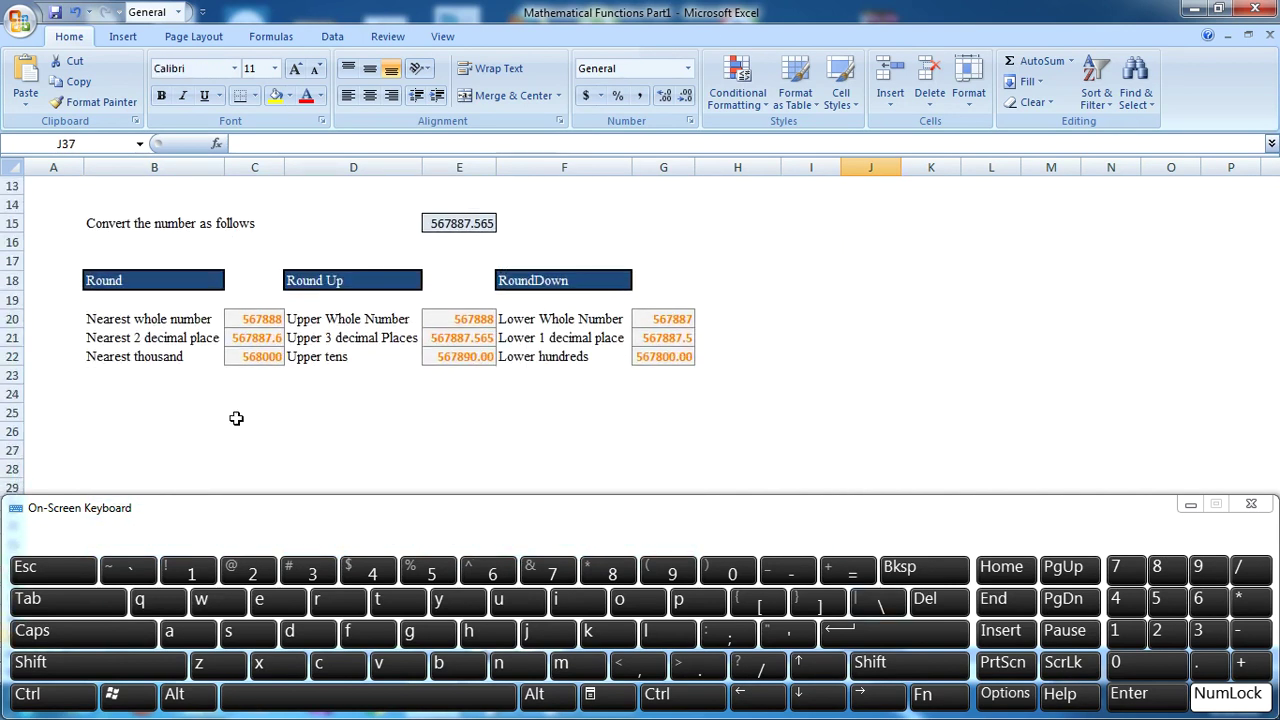
Minimize the On-Screen Keyboard to uncover the rest of the worksheet
key("Up")
key("Up")
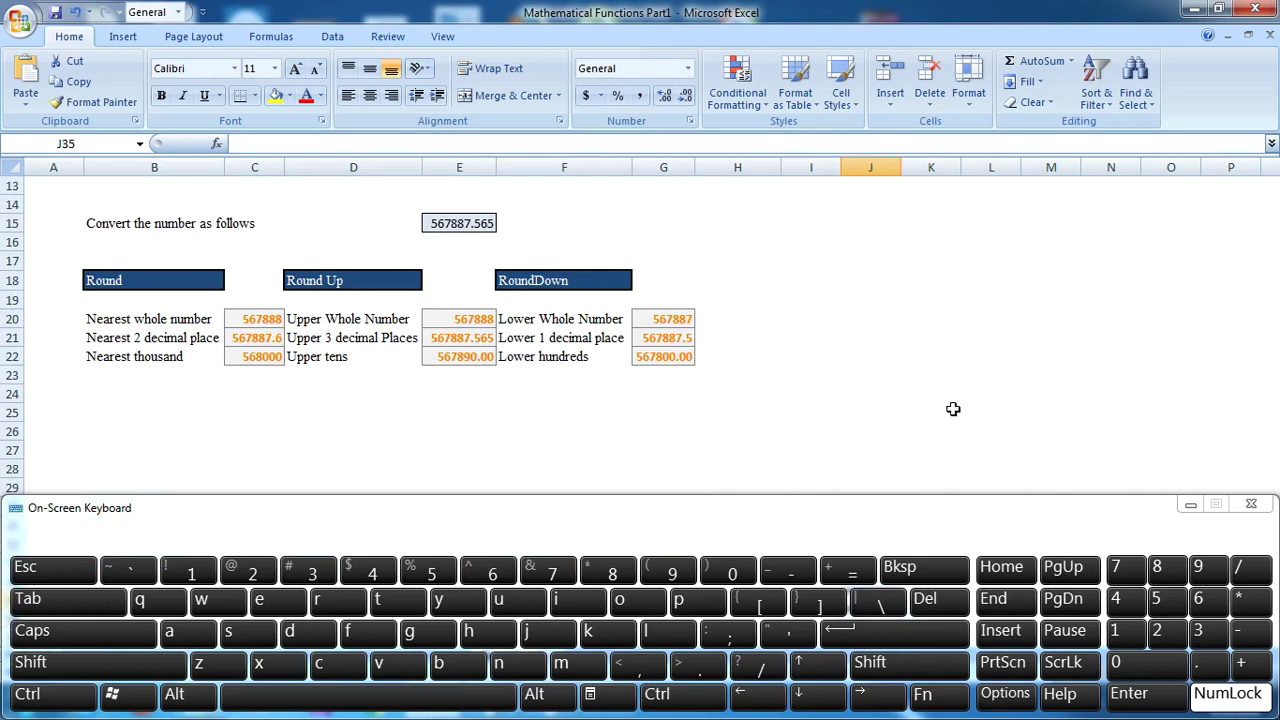
left_click(1190, 504)
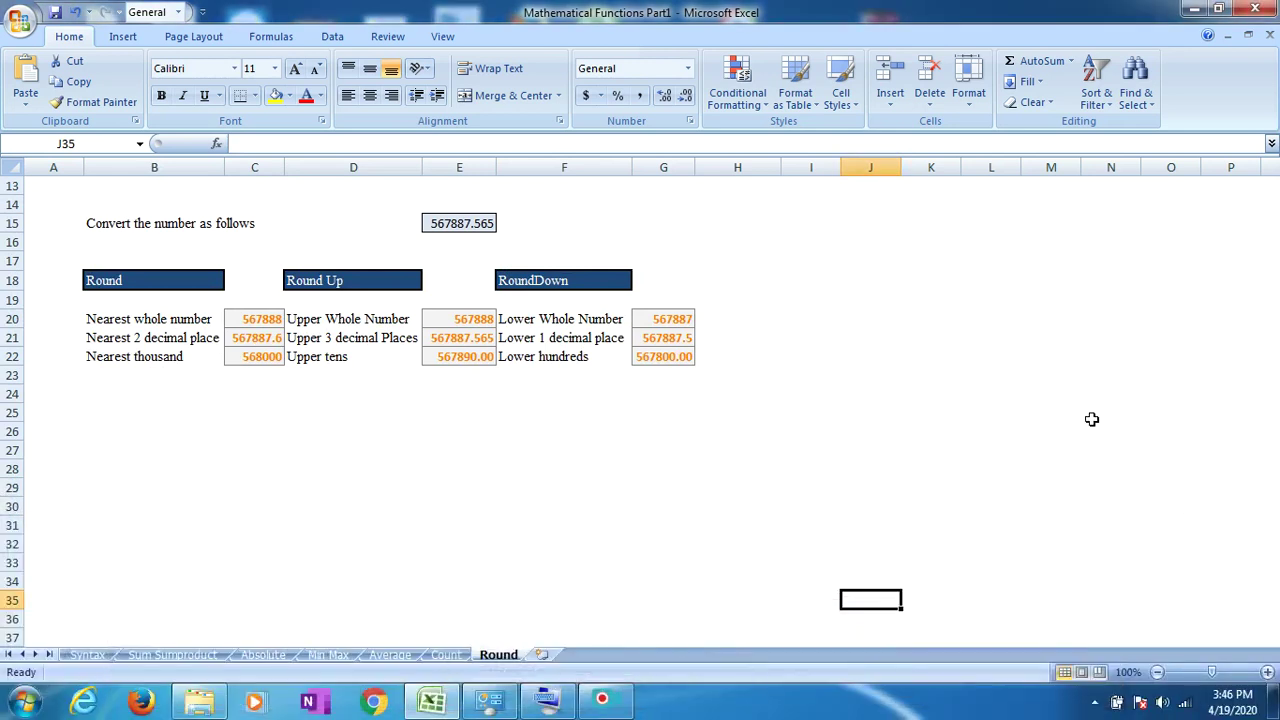